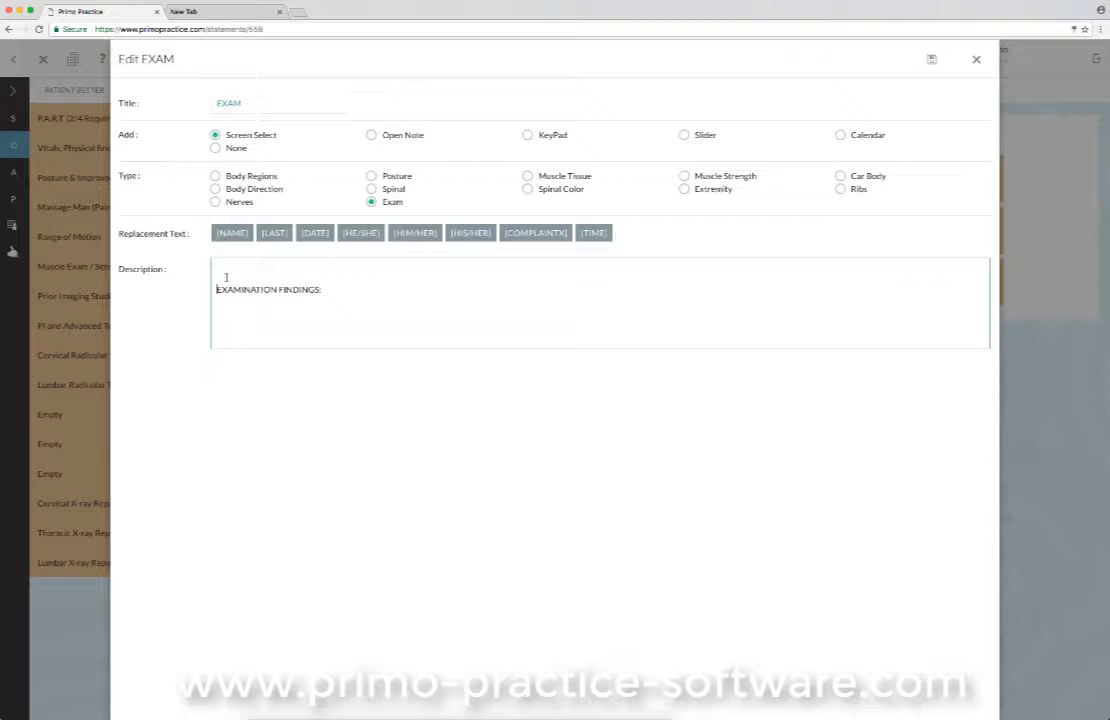
- Place the cursor at the start of the EXAM statement's description, save the statement and leave editing mode
left_click_drag(203, 298, 205, 306)
left_click(214, 281)
left_click(934, 62)
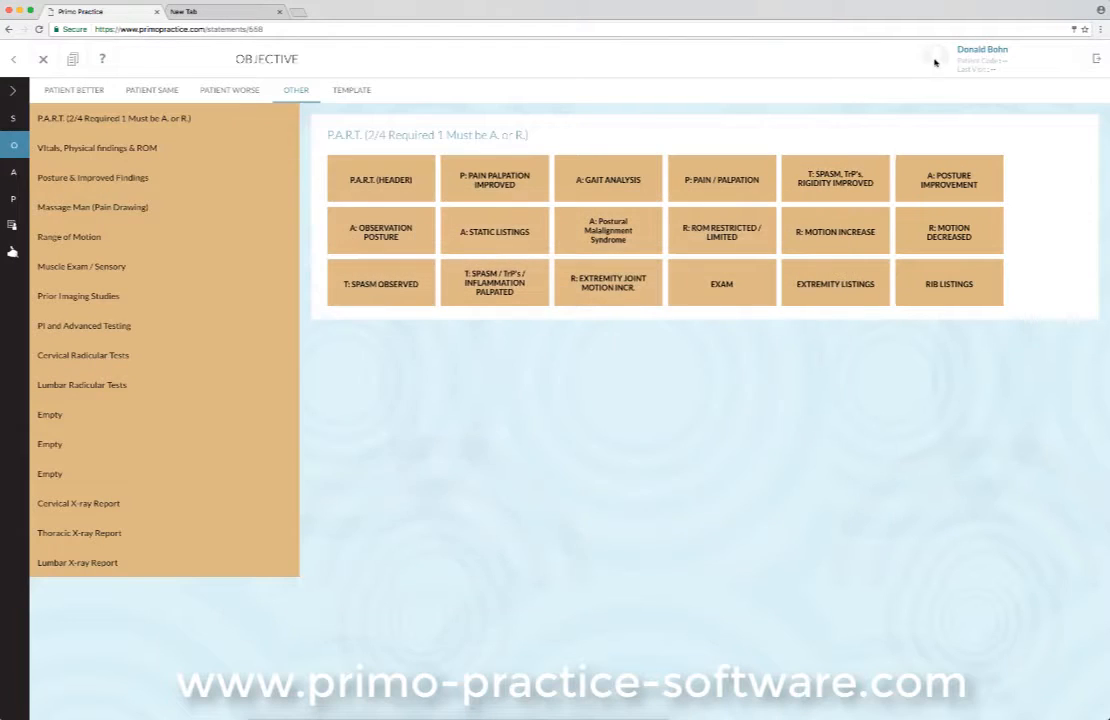
left_click(43, 59)
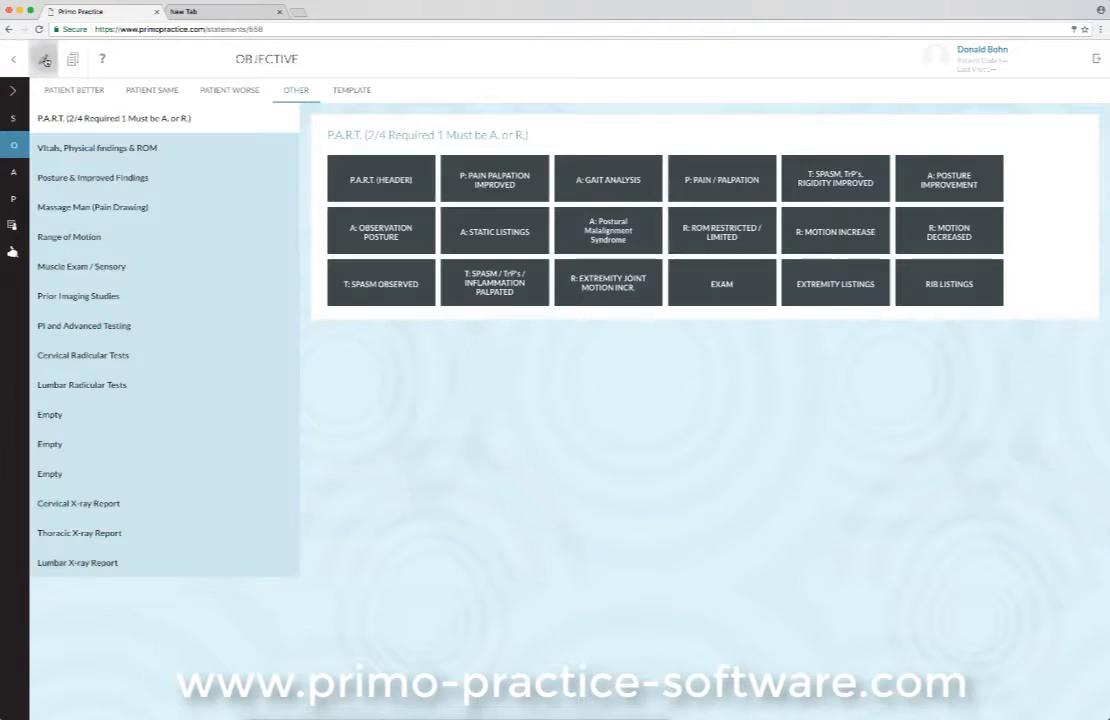
- Open the EXAM test grid for customization and save the title of the Maximum Cervical Compression test
left_click(708, 286)
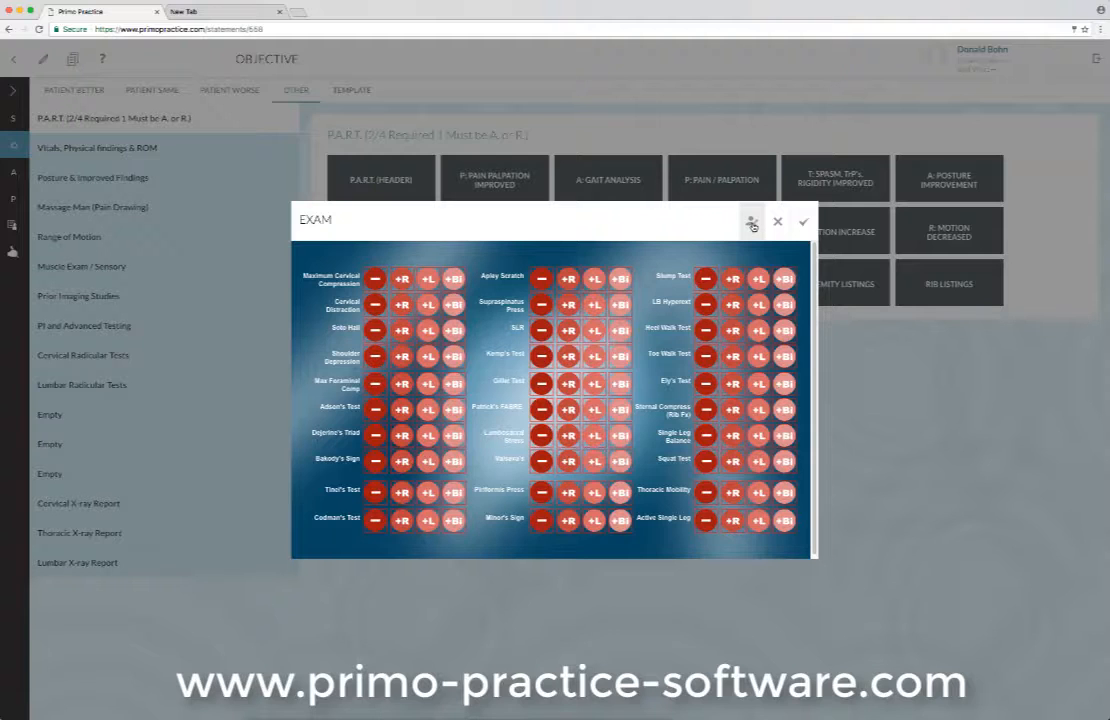
left_click(753, 224)
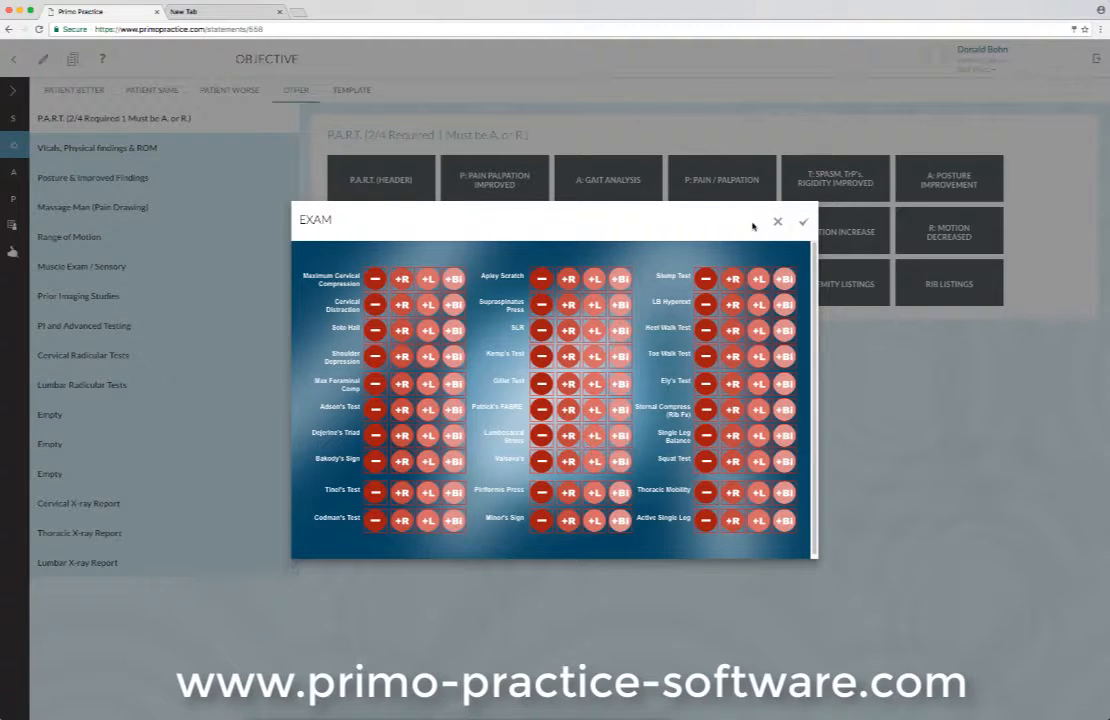
left_click(344, 282)
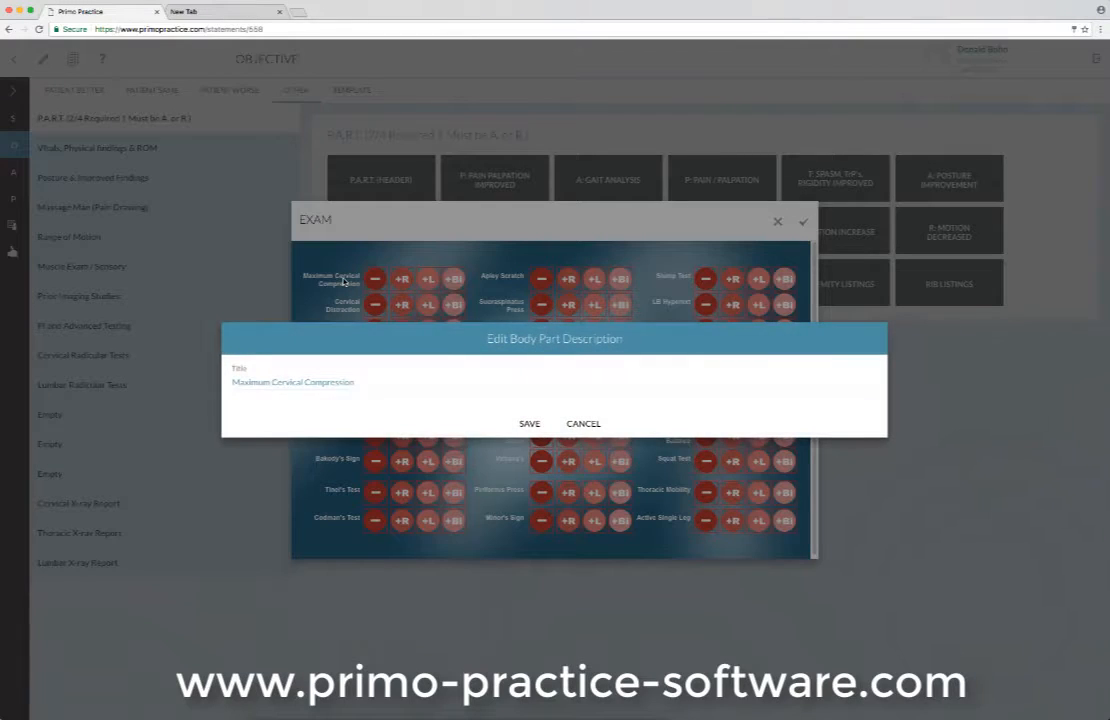
triple_click(333, 384)
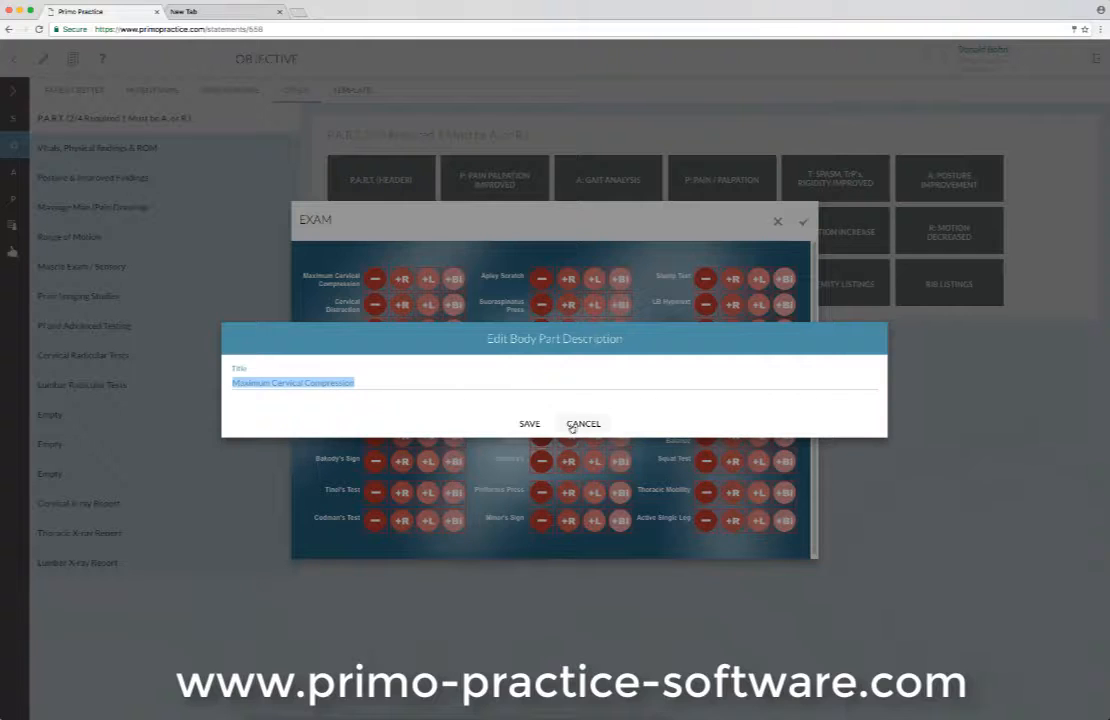
left_click(528, 424)
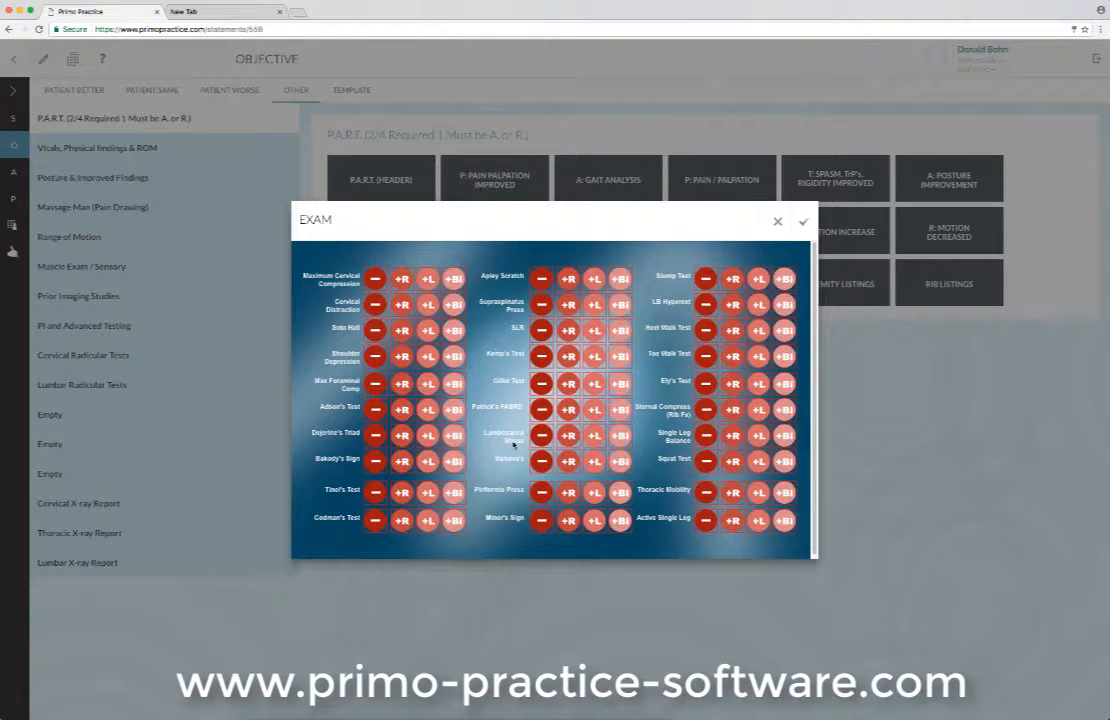
- Rename the Active Single Leg test in the exam grid as Active Single Leg1
left_click(670, 523)
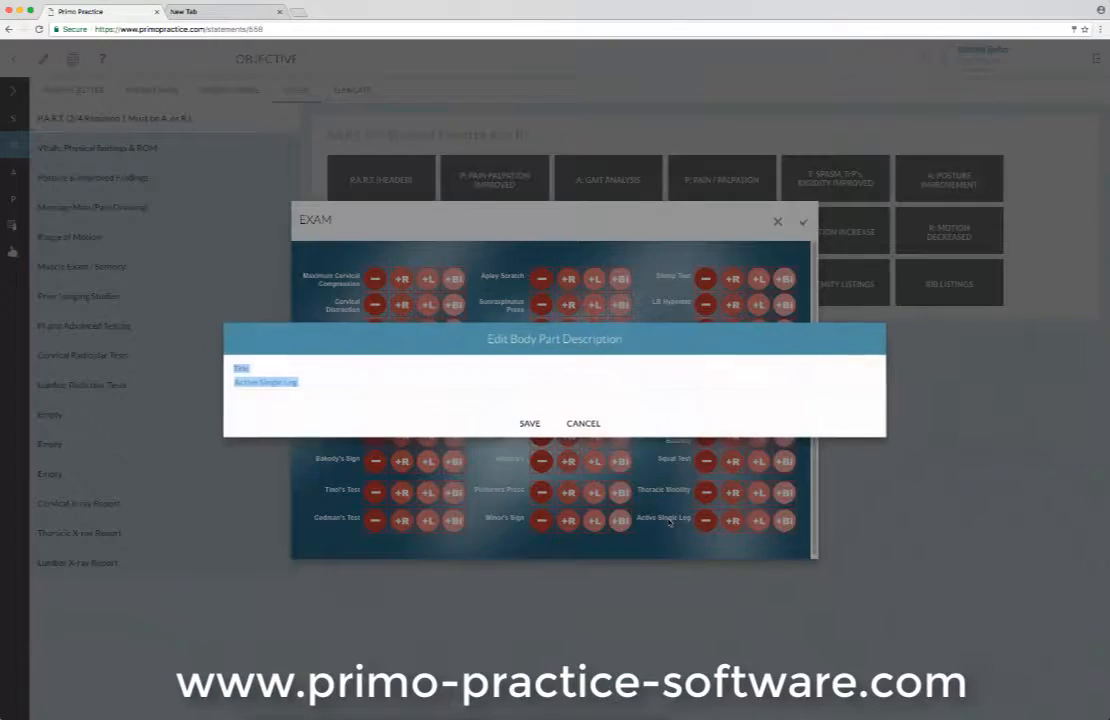
left_click(528, 424)
left_click(668, 522)
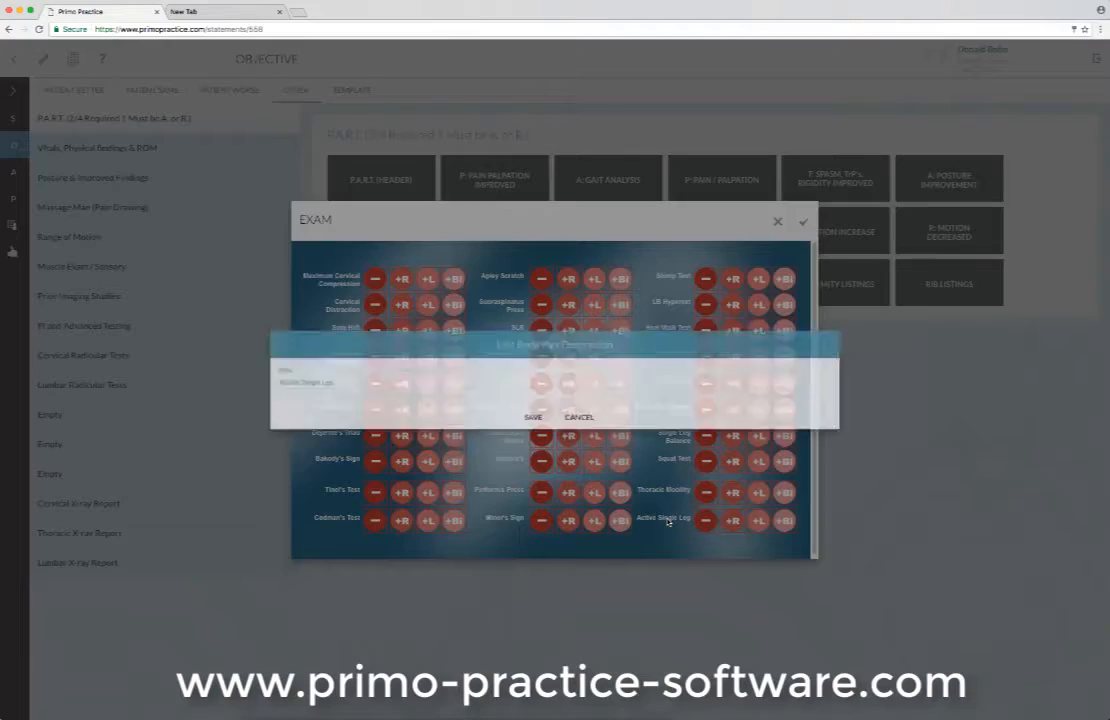
left_click_drag(312, 381, 205, 375)
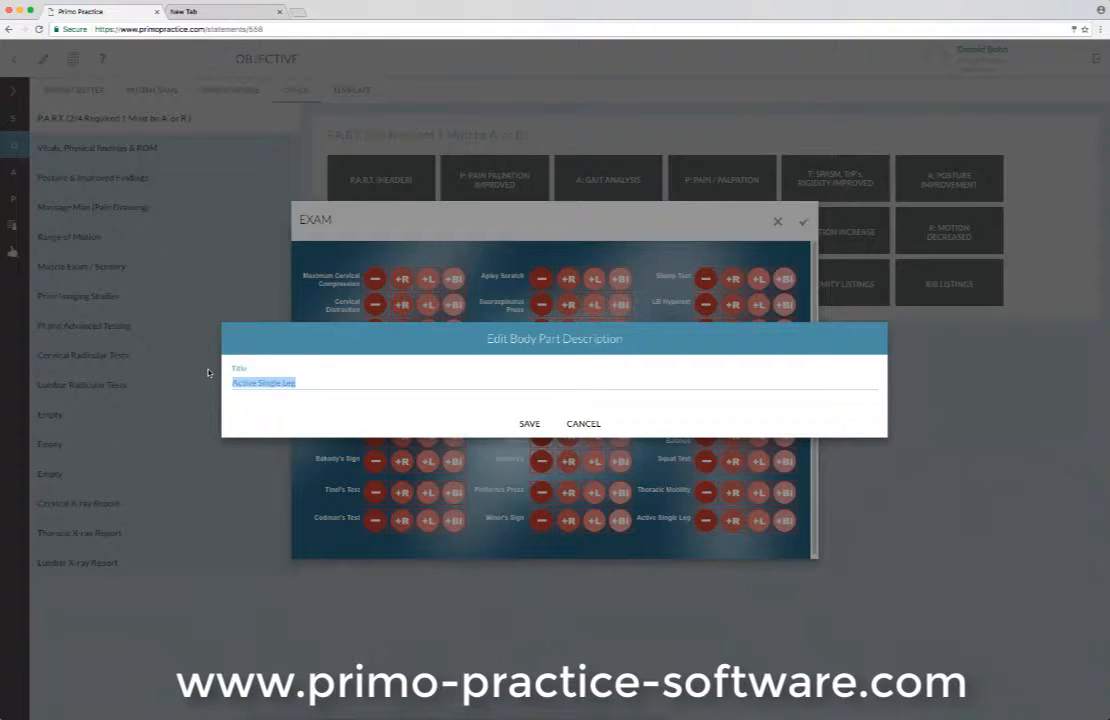
type("Active Single Le")
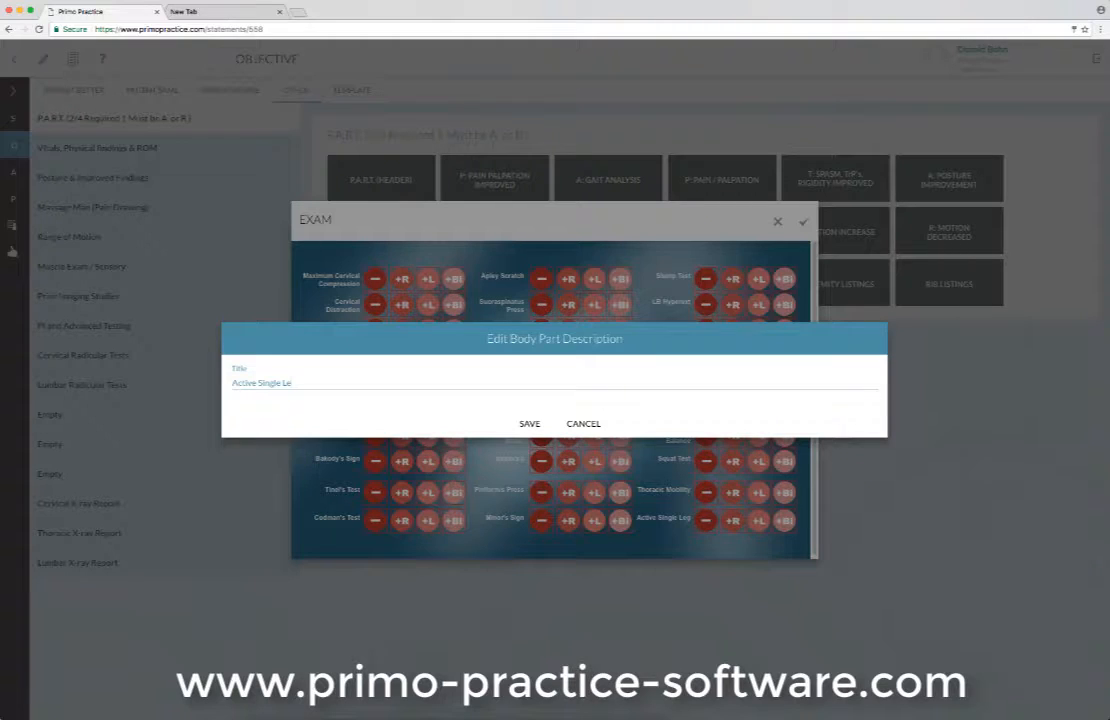
type("g1")
left_click(527, 424)
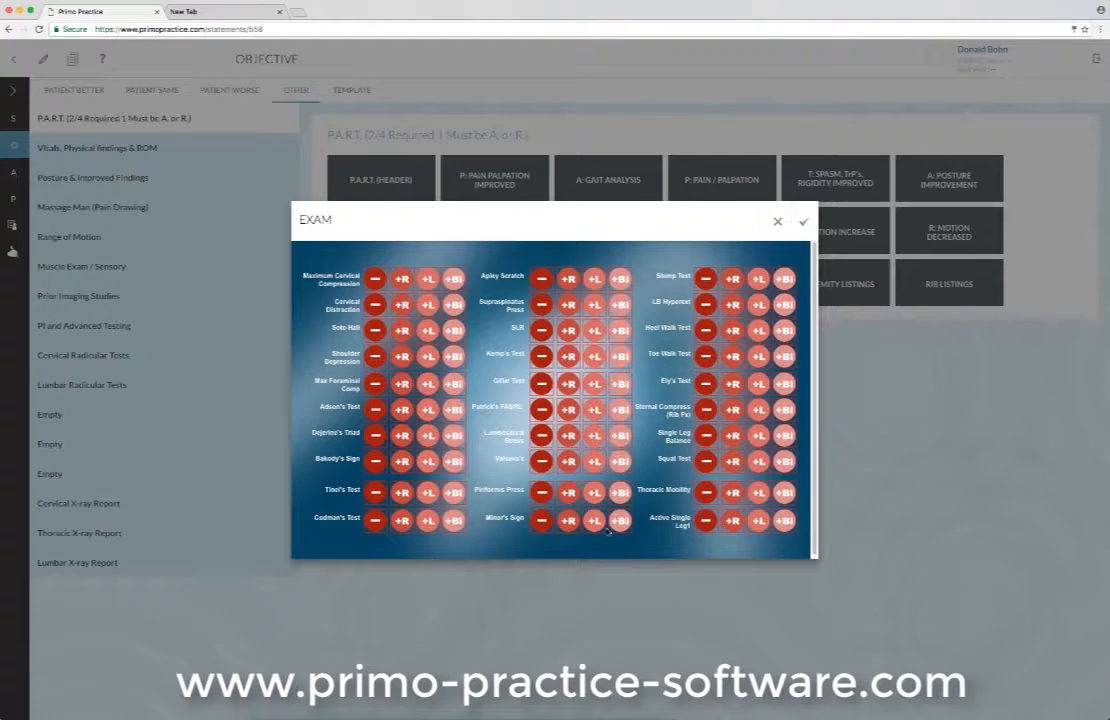
- Open the negative-result description of the Active Single Leg1 test and append the [HE/SHE] placeholder to its text
left_click(709, 523)
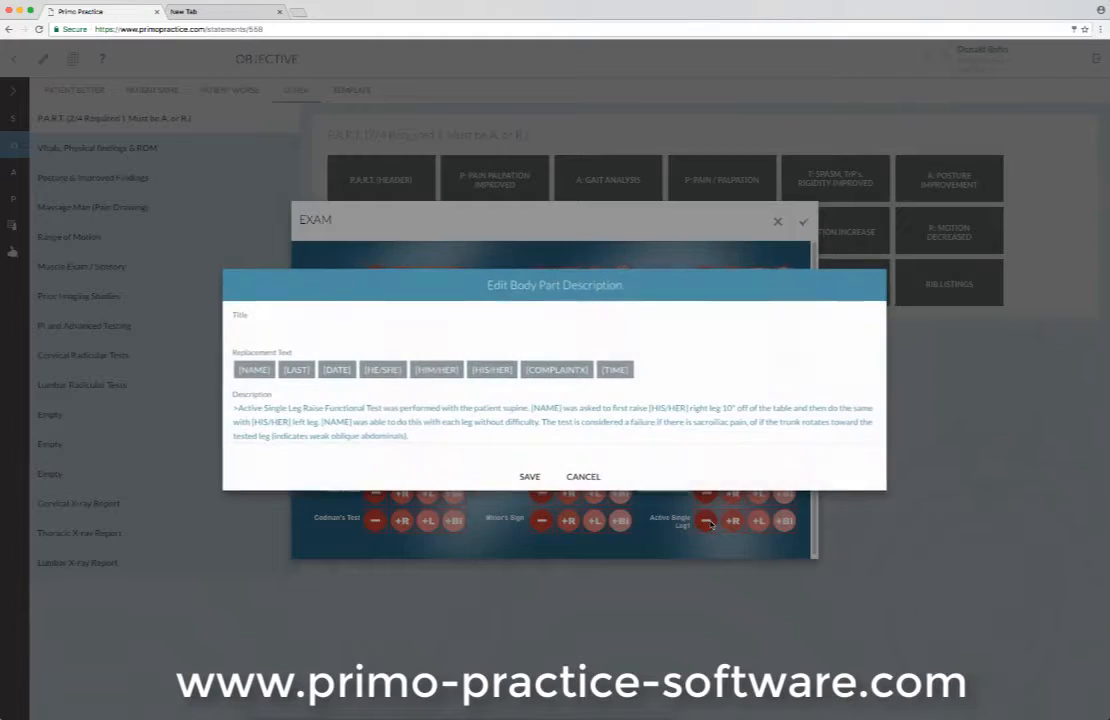
left_click_drag(413, 438, 241, 408)
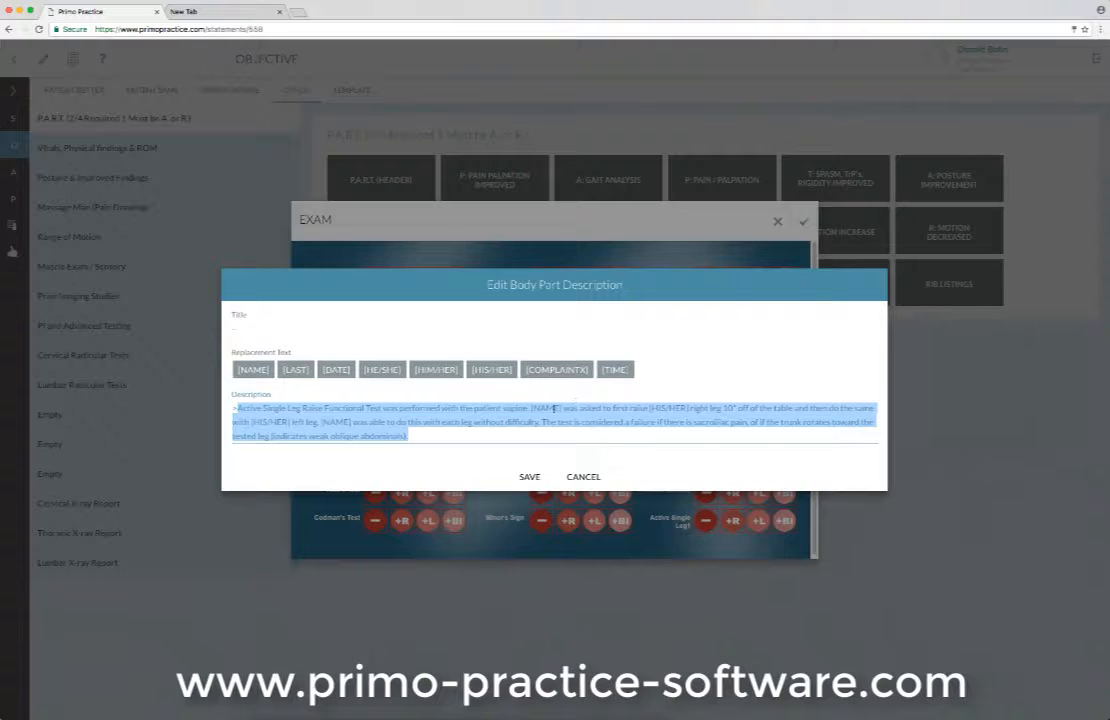
left_click(416, 436)
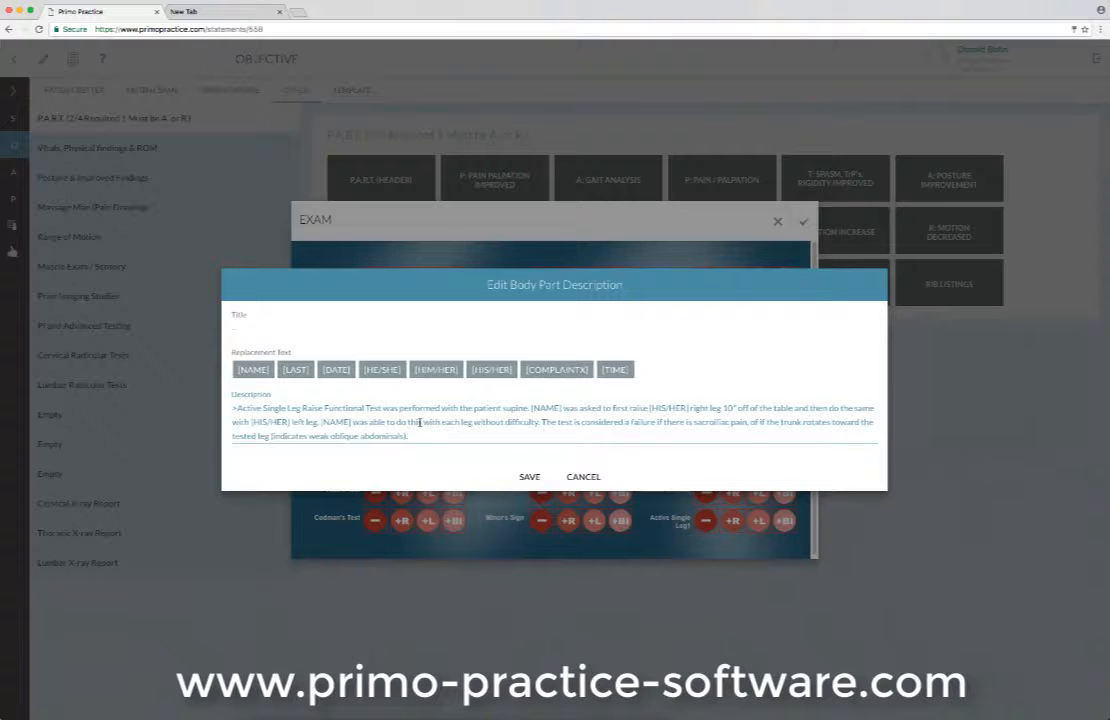
left_click(423, 422)
left_click(385, 370)
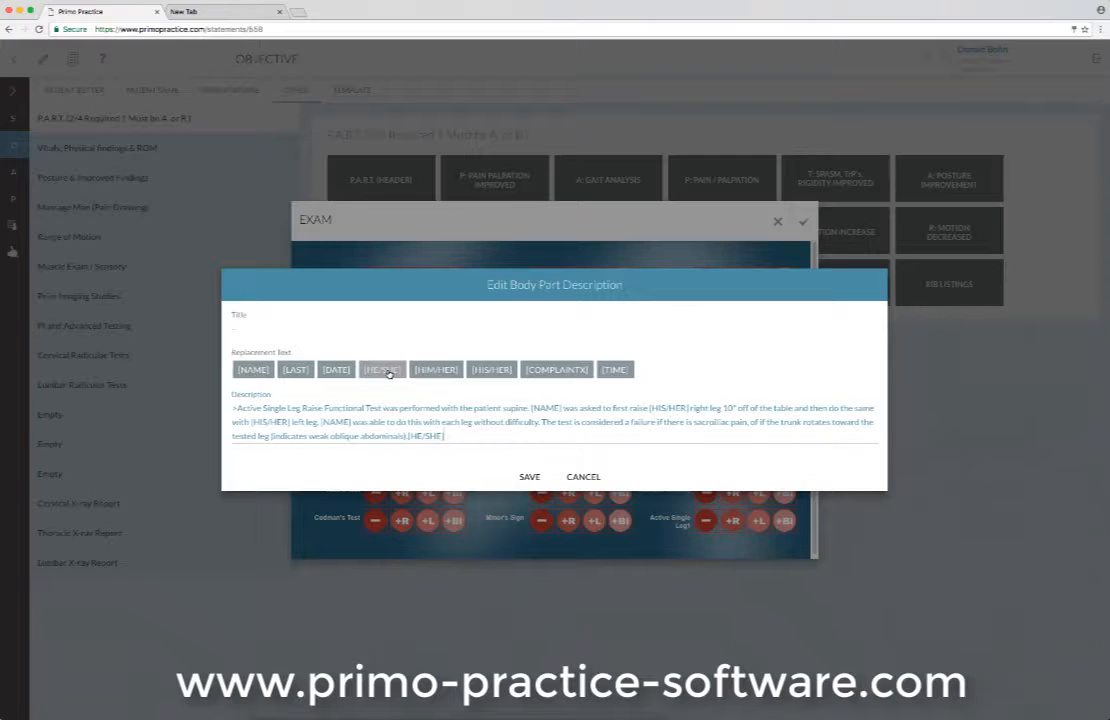
- Cut the [HE/SHE] placeholder from the end of the description and paste it over the word "without"
left_click_drag(447, 436, 406, 437)
left_click(447, 437)
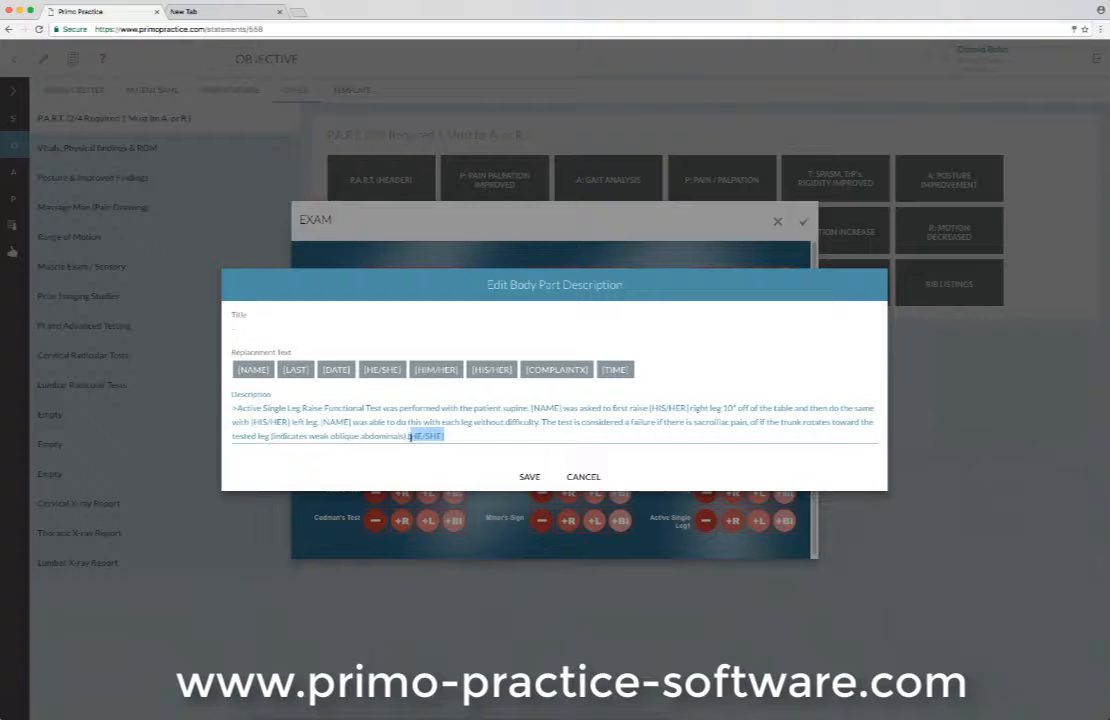
right_click(418, 437)
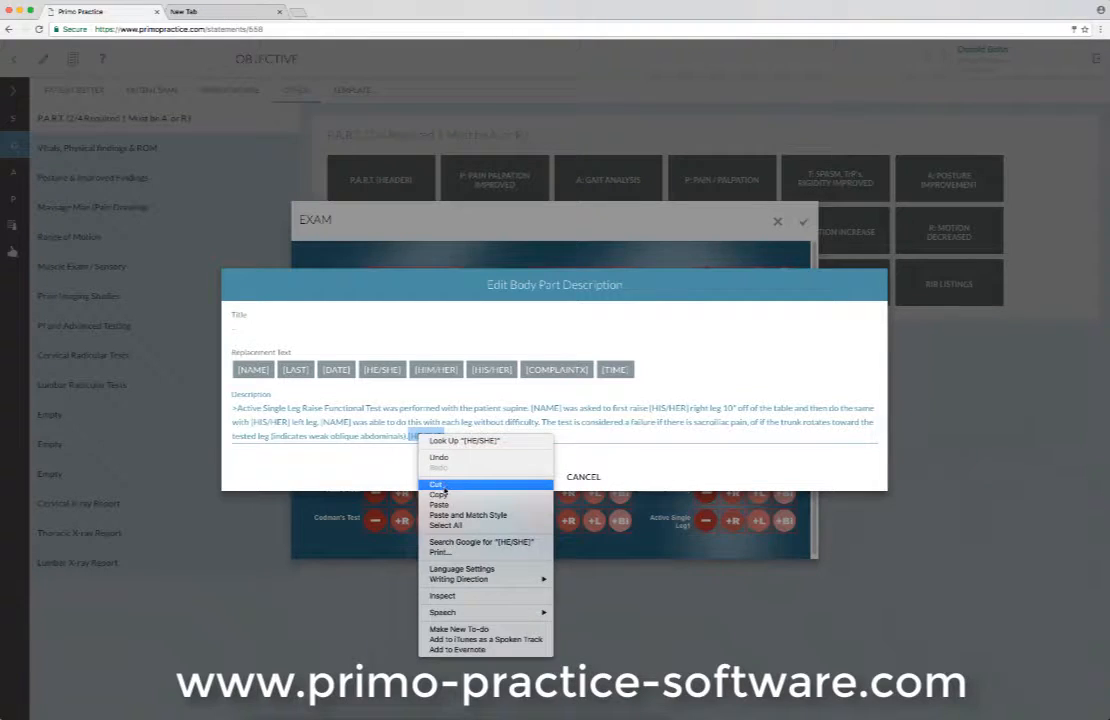
left_click(441, 484)
right_click(472, 421)
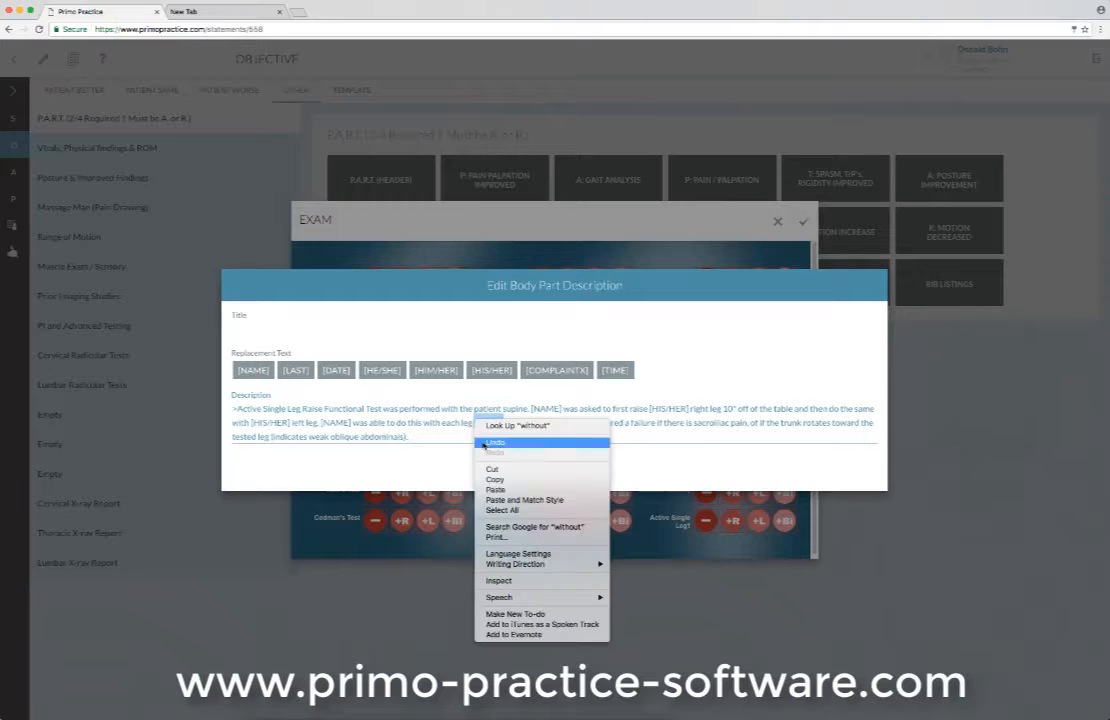
left_click(495, 489)
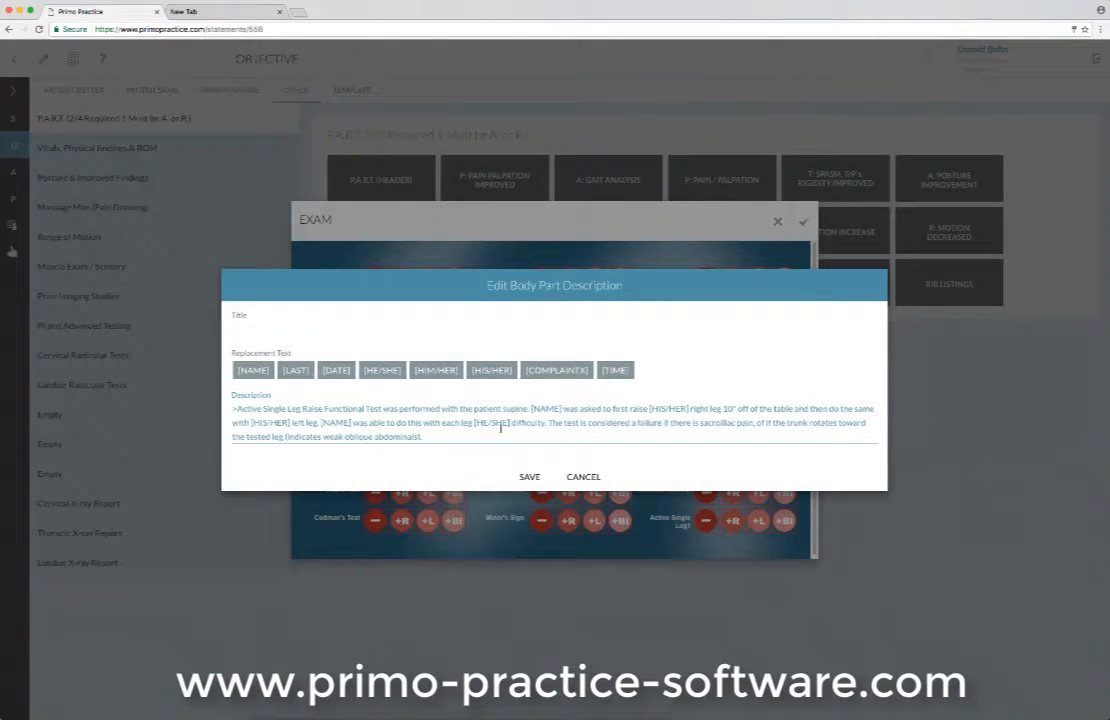
- Delete the [HE/SHE] placeholder before "difficulty" and save the negative-result description
key("BackSpace")
key("BackSpace")
key("BackSpace")
key("BackSpace")
key("BackSpace")
key("BackSpace")
key("BackSpace")
key("BackSpace")
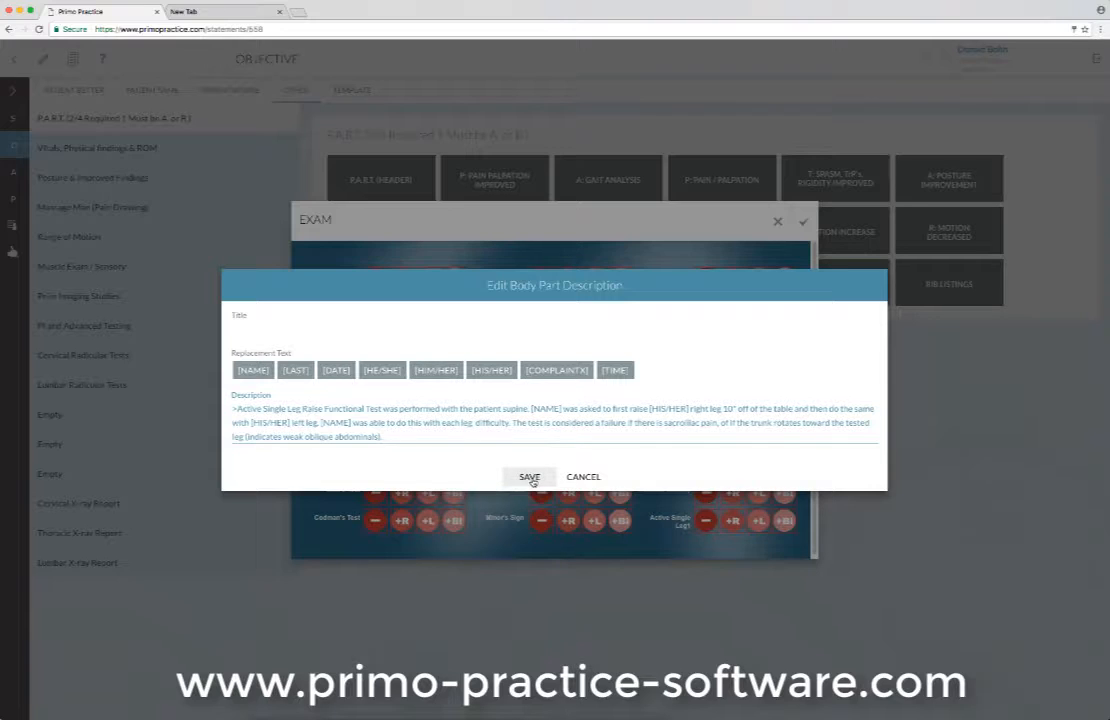
left_click(530, 478)
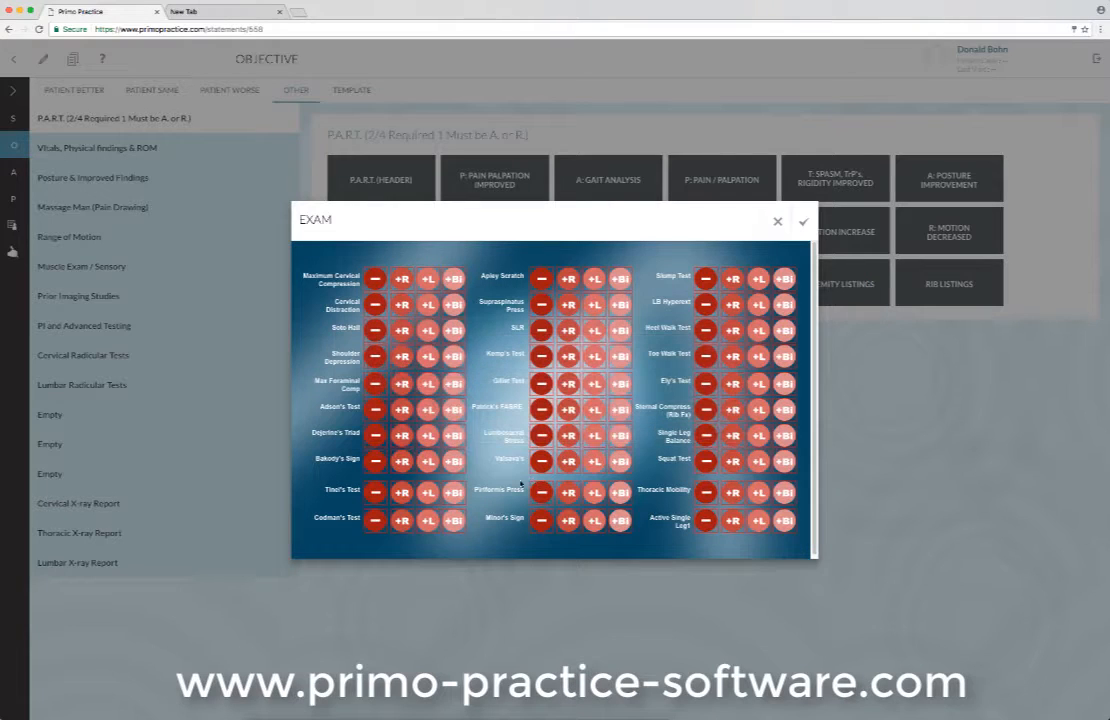
- Rename the Active Single Leg1 test as Active Single Leg and close the exam grid
left_click(712, 530)
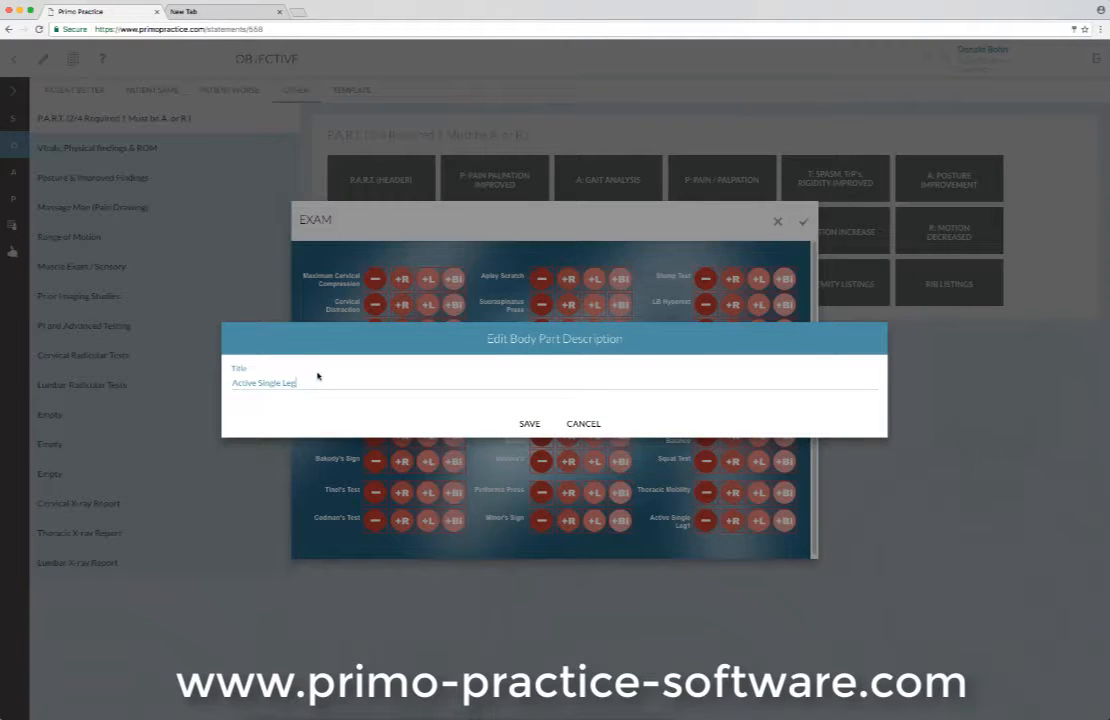
key("BackSpace")
left_click(538, 428)
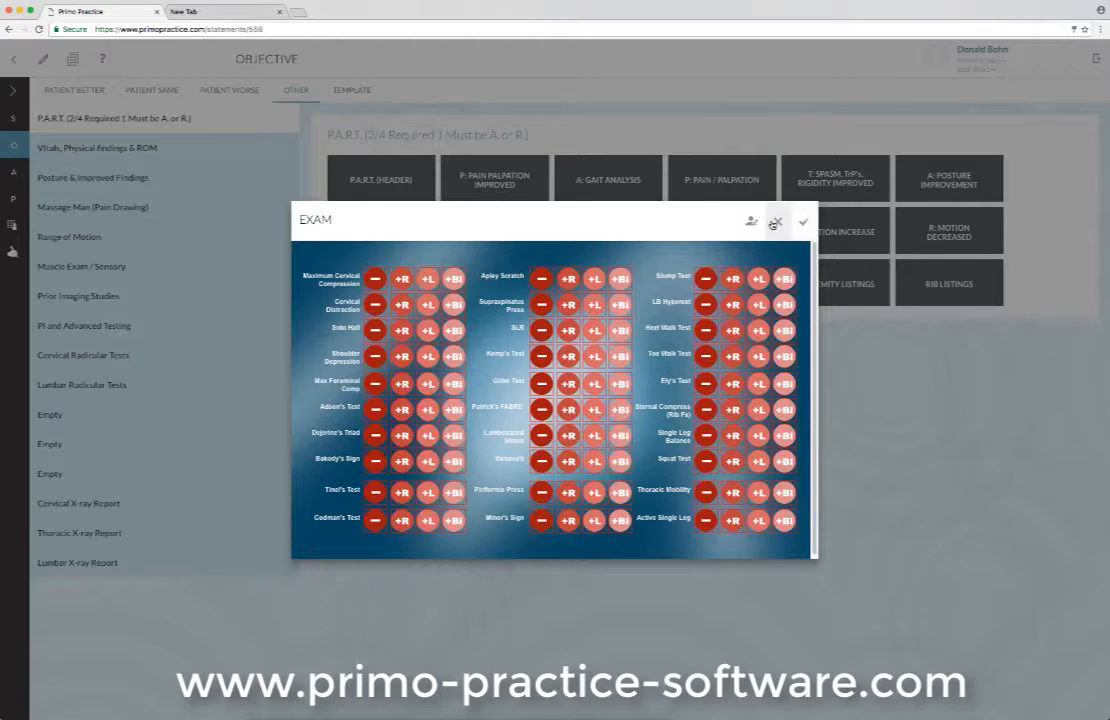
left_click(781, 224)
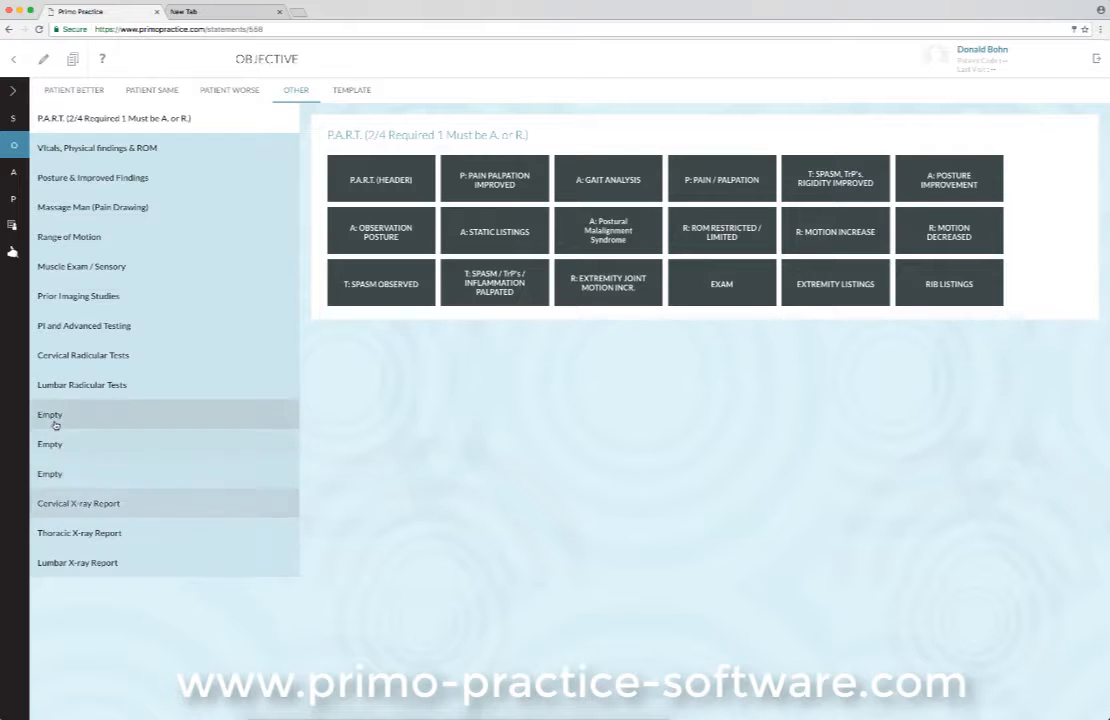
- Rename the first Empty template in the Objective category list as Test and leave editing mode
left_click(43, 59)
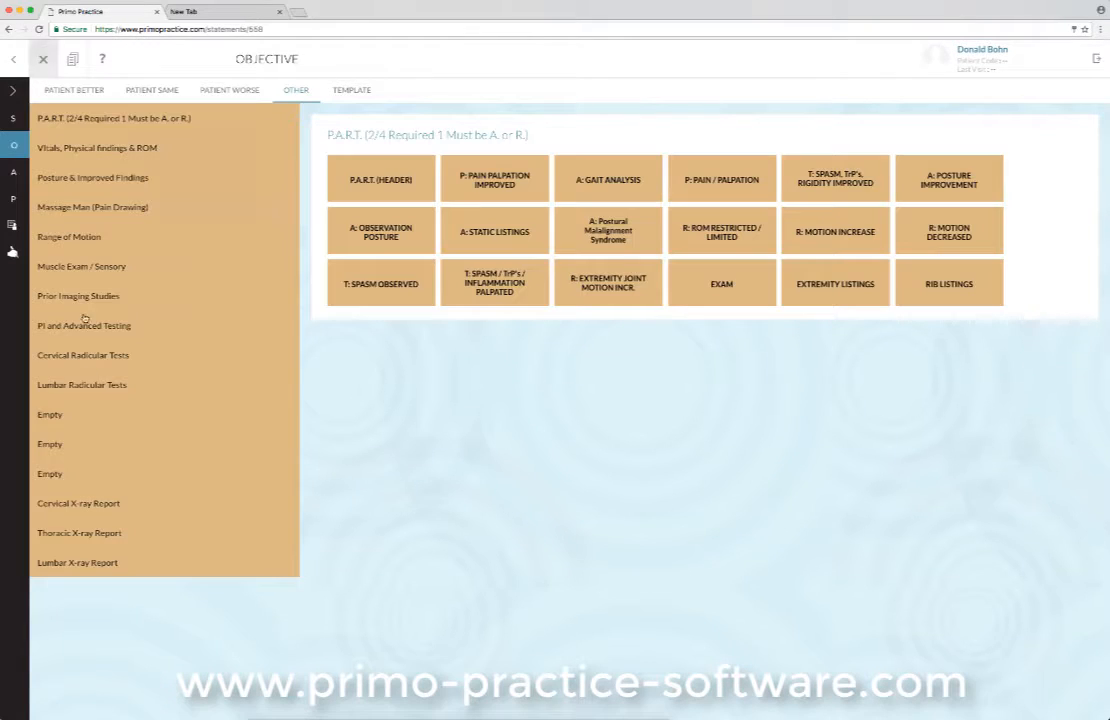
left_click(52, 415)
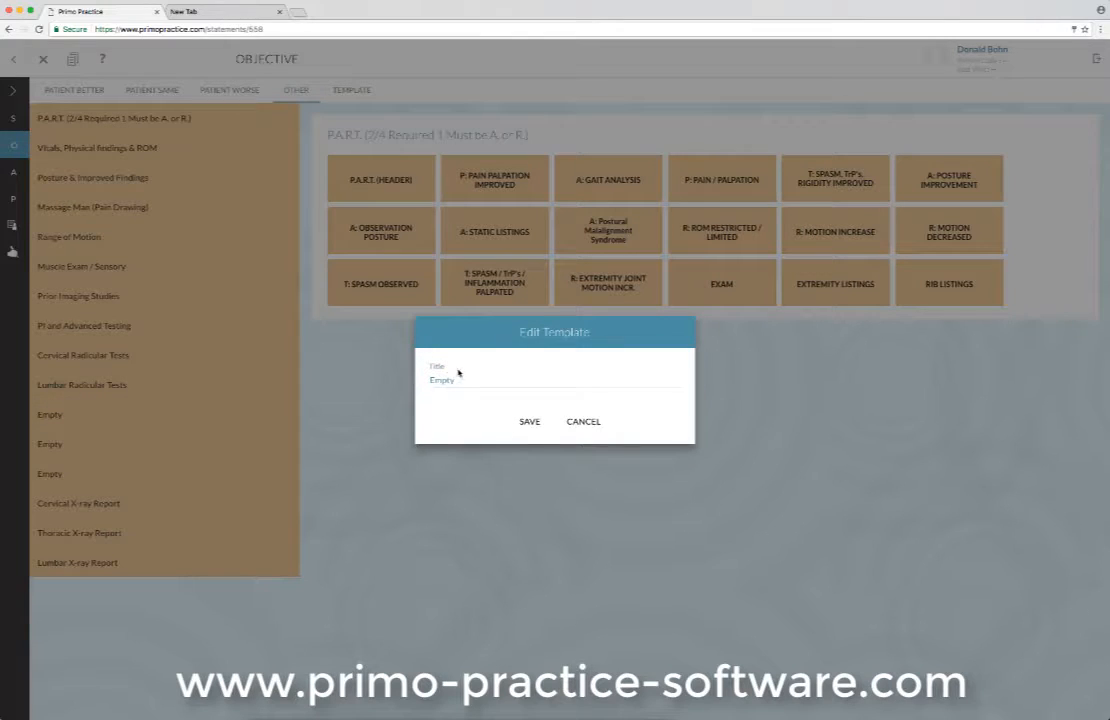
double_click(445, 380)
type("Test")
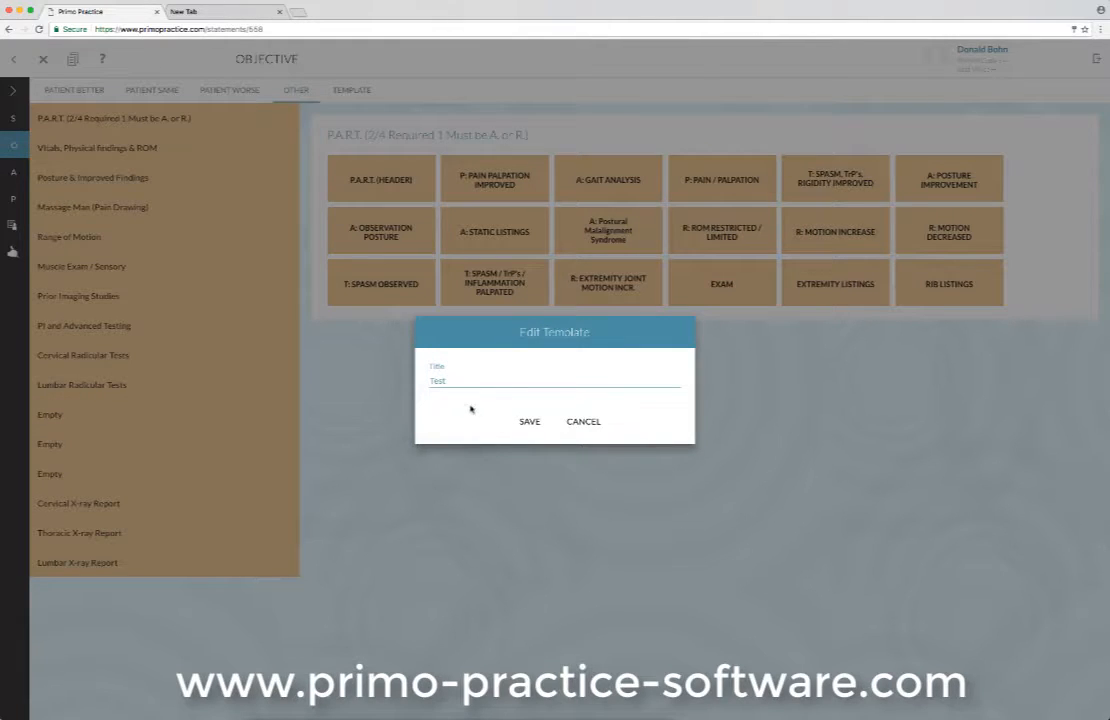
left_click(529, 421)
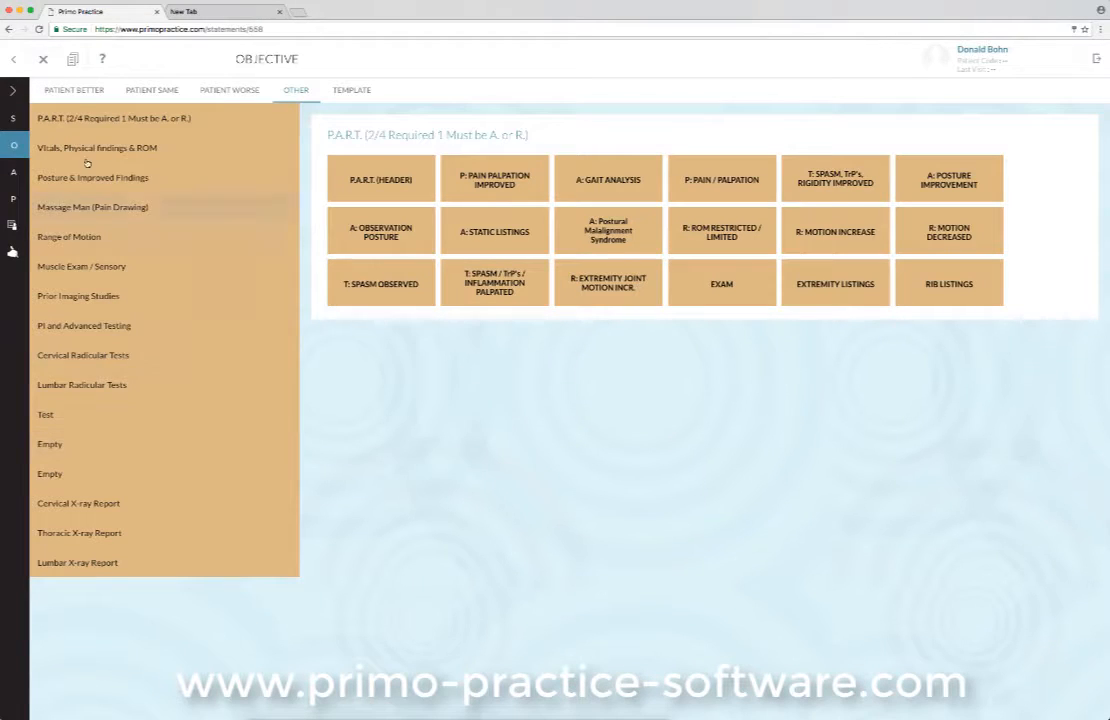
left_click(43, 59)
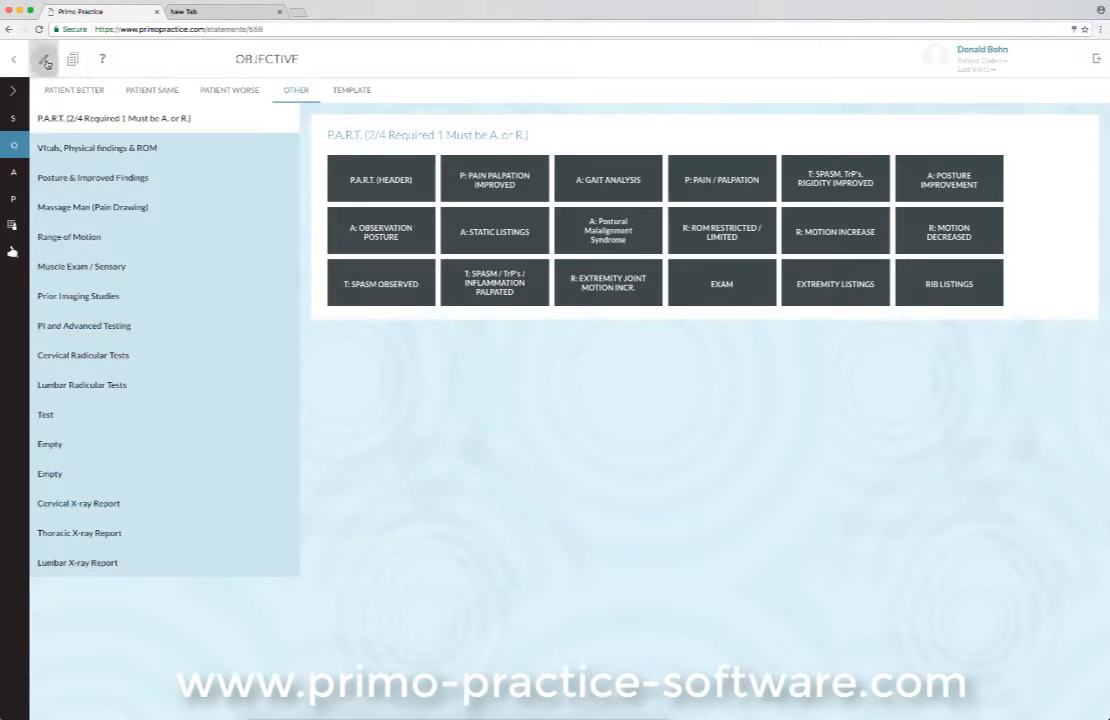
- Title the first empty statement in the Test category Kemp's and set it to add a Nerves screen select
left_click(50, 414)
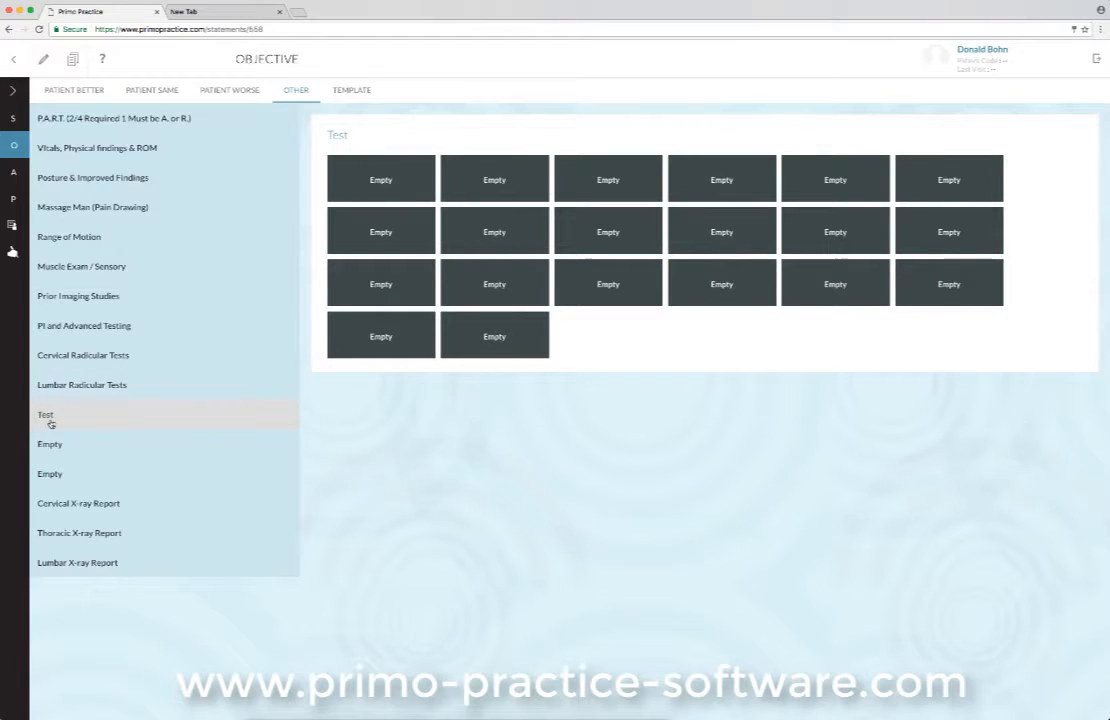
left_click(43, 63)
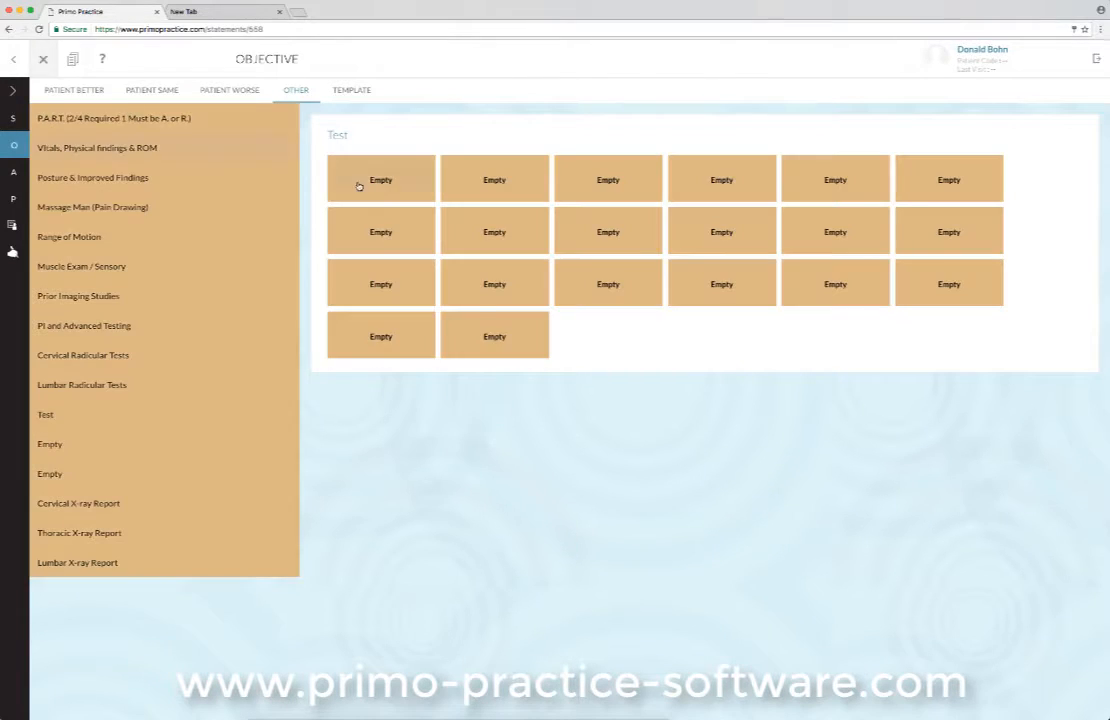
left_click(379, 189)
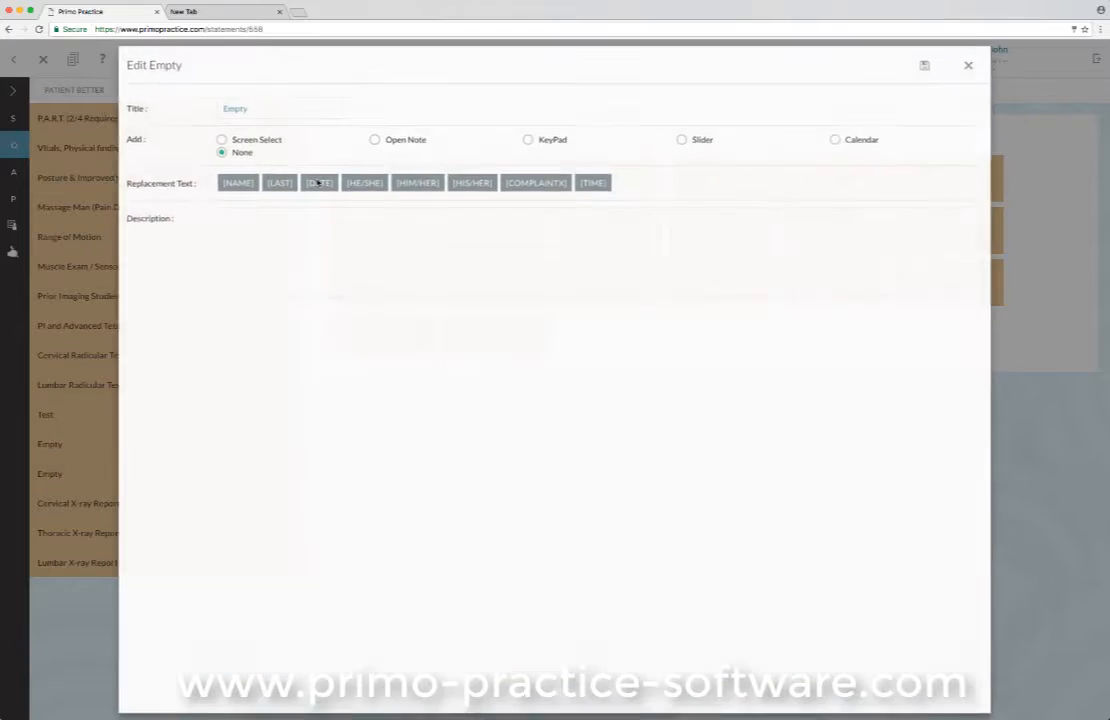
left_click(233, 104)
double_click(231, 104)
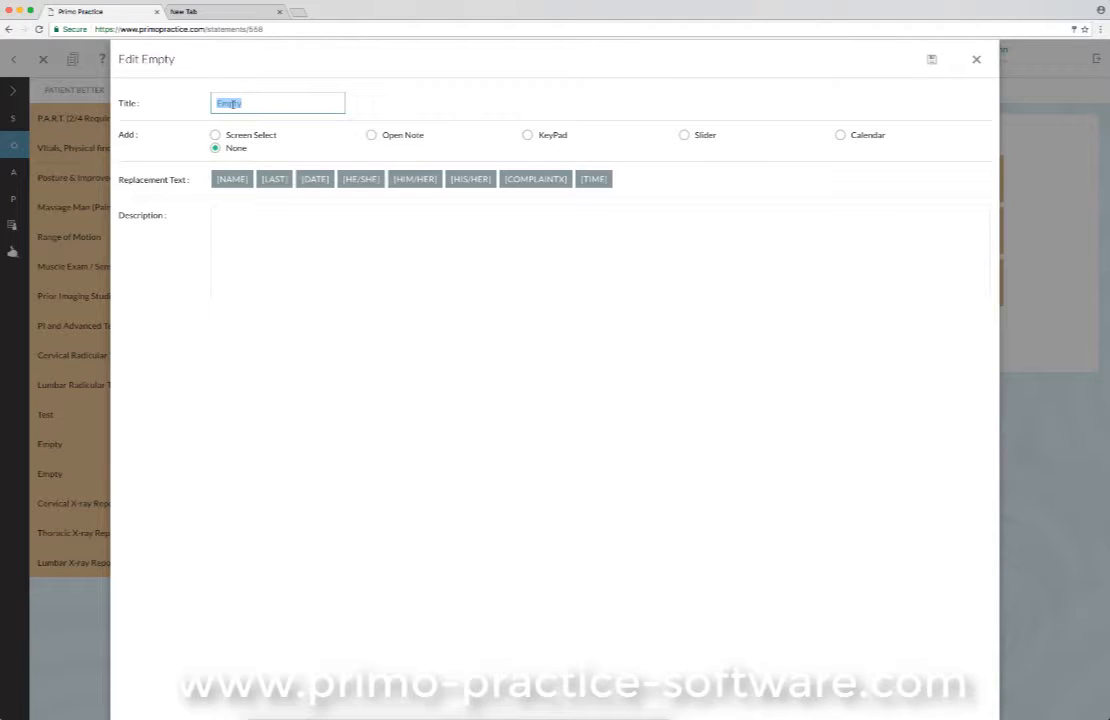
type("Kemp's")
left_click(214, 135)
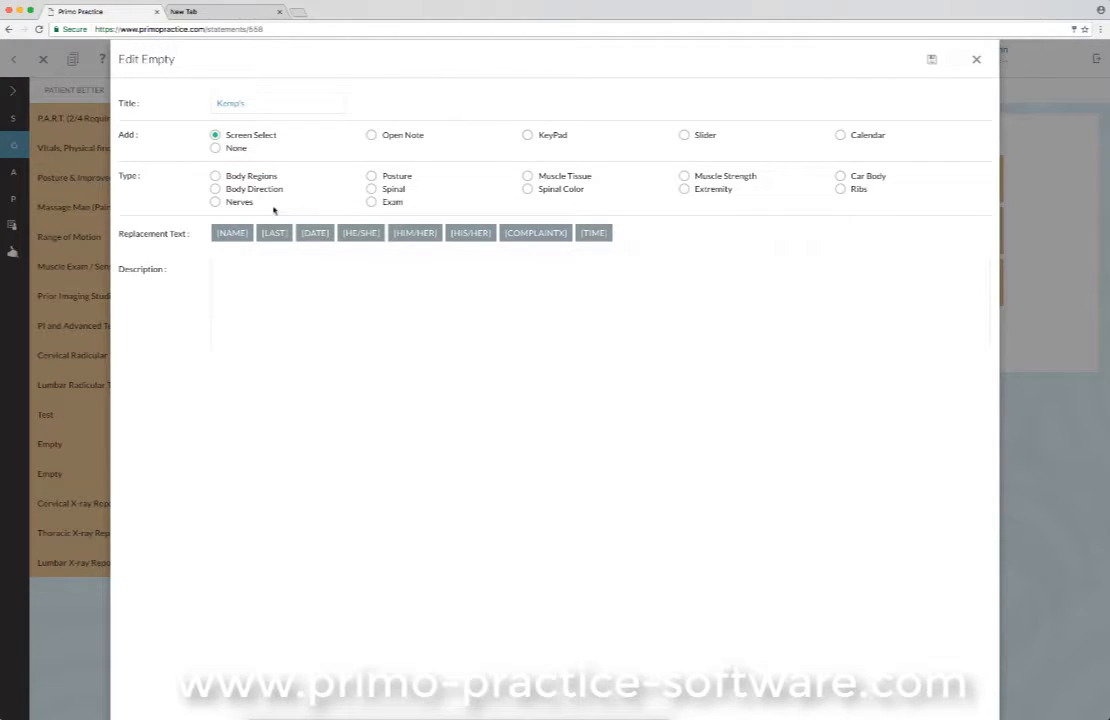
left_click(215, 202)
- Begin the statement's description with ">Kemp's test was positive on", spelling "positive" correctly
left_click(220, 265)
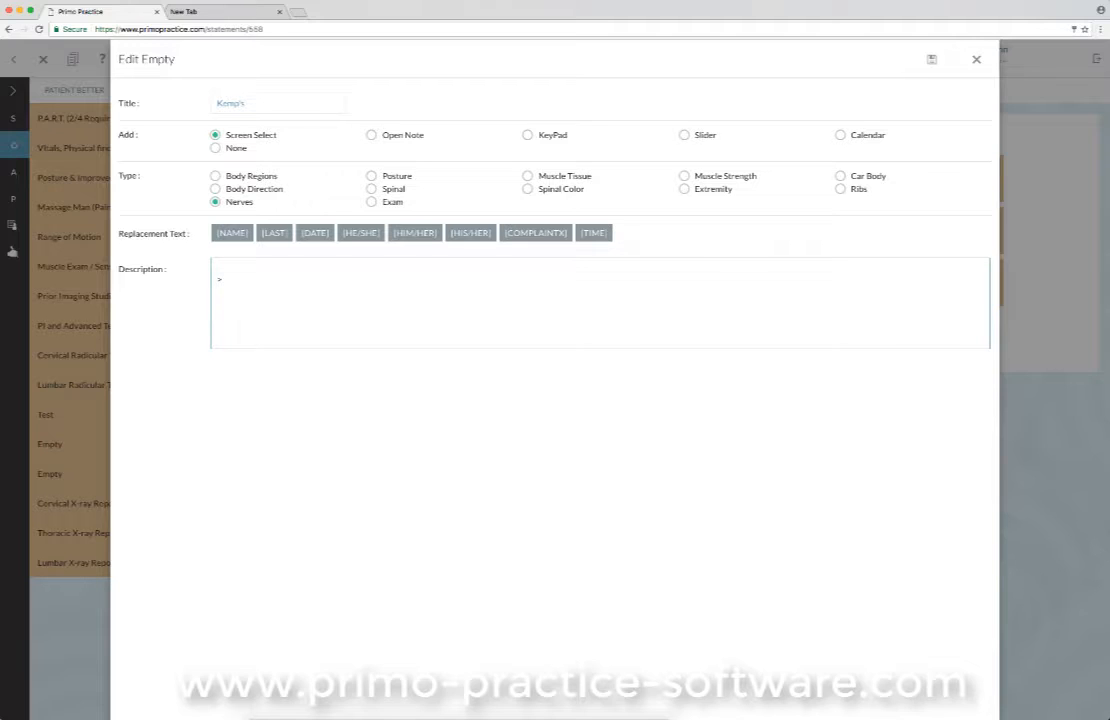
type(">Kemp")
type("ic")
key("BackSpace")
key("BackSpace")
type("e on")
right_click(297, 280)
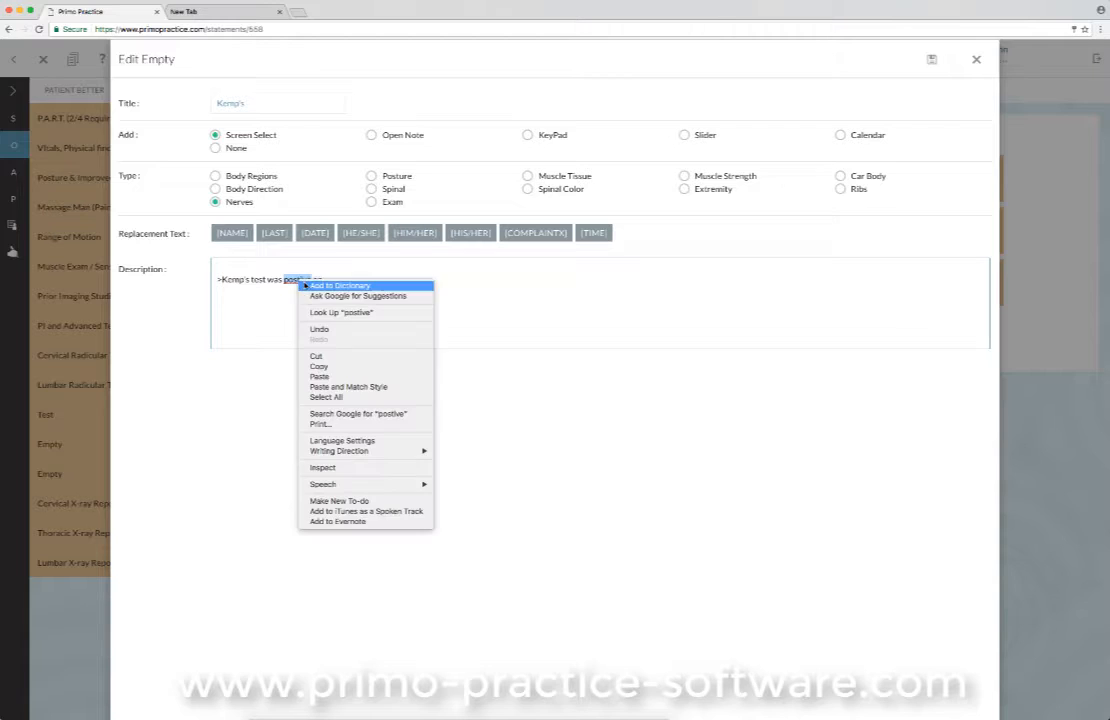
left_click(280, 295)
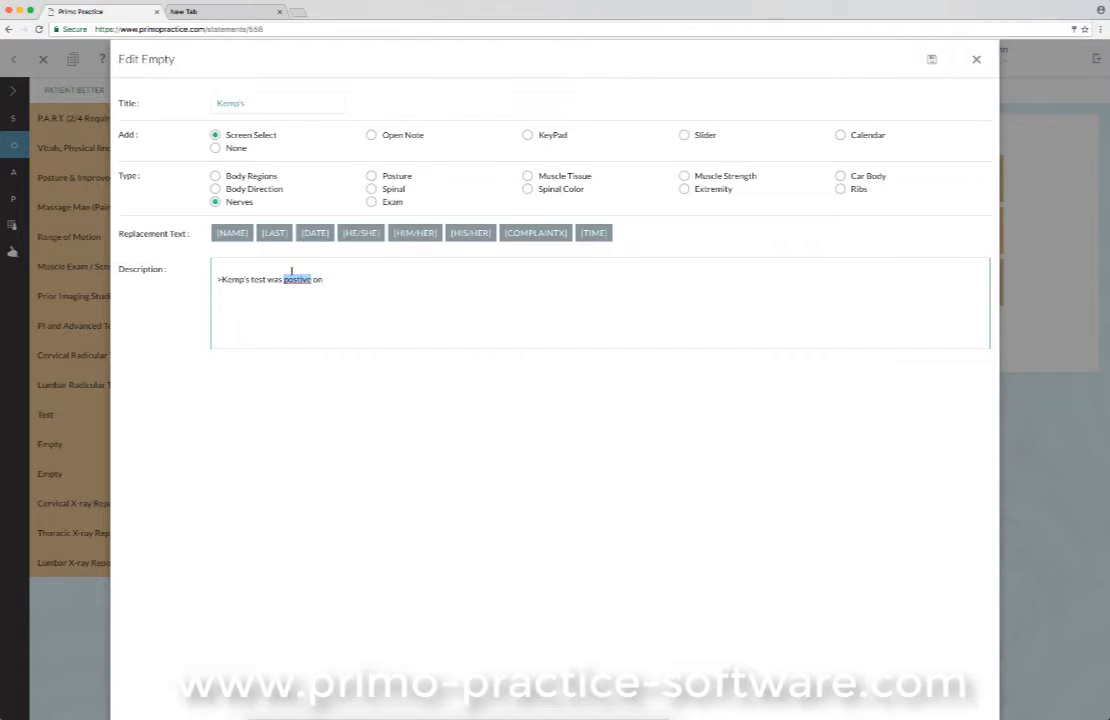
left_click(298, 279)
type("i")
- Complete the description with "[HIS/HER] low back affecting [HIS/HER]", save the statement and leave editing mode
left_click(463, 236)
type("low back")
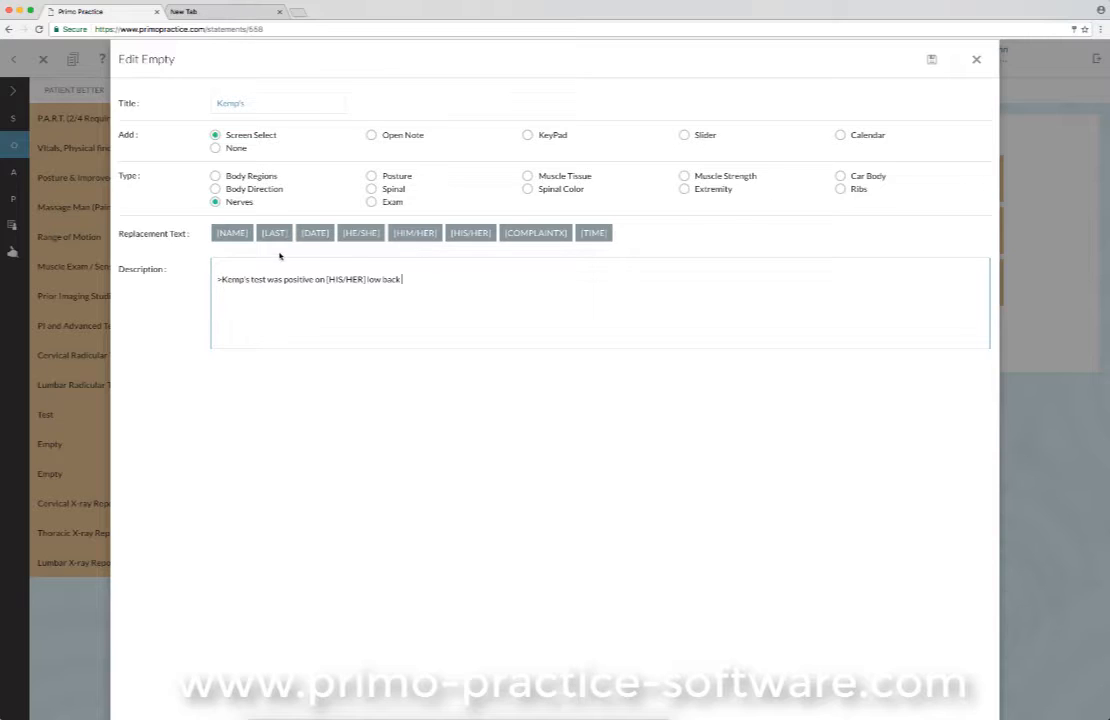
type("affecting")
left_click(470, 232)
left_click(931, 59)
left_click(43, 59)
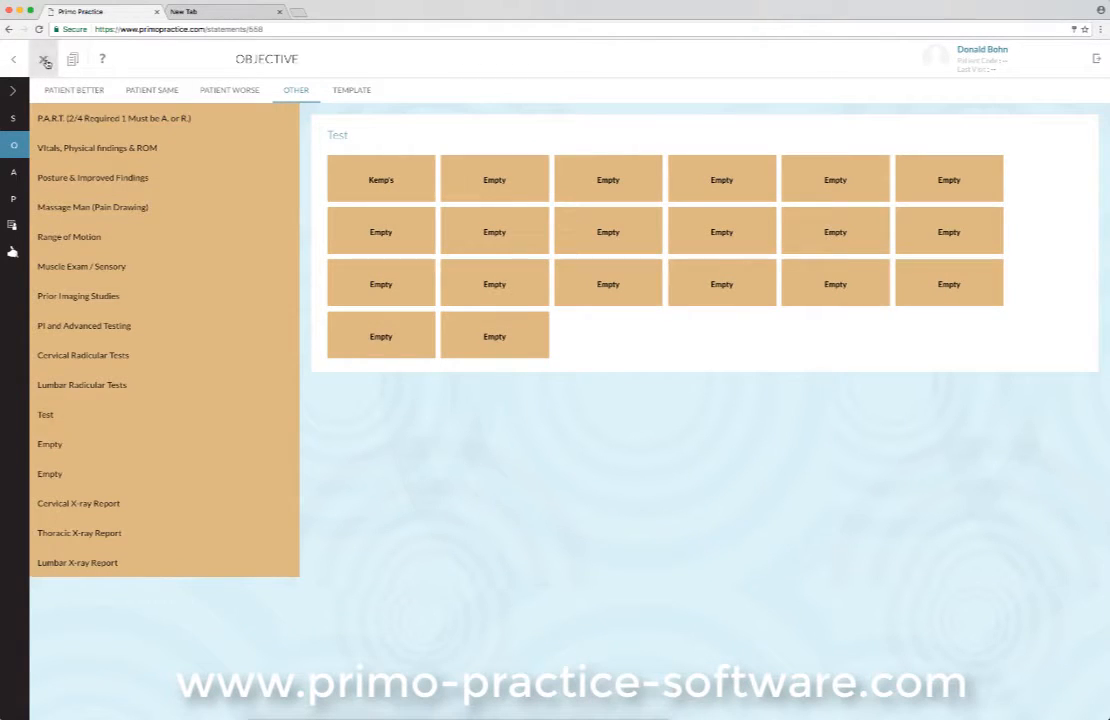
- Add the Kemp's finding for the right superficial peroneal nerve and right lumbar dermatome 5, and review it in the note details
left_click(396, 183)
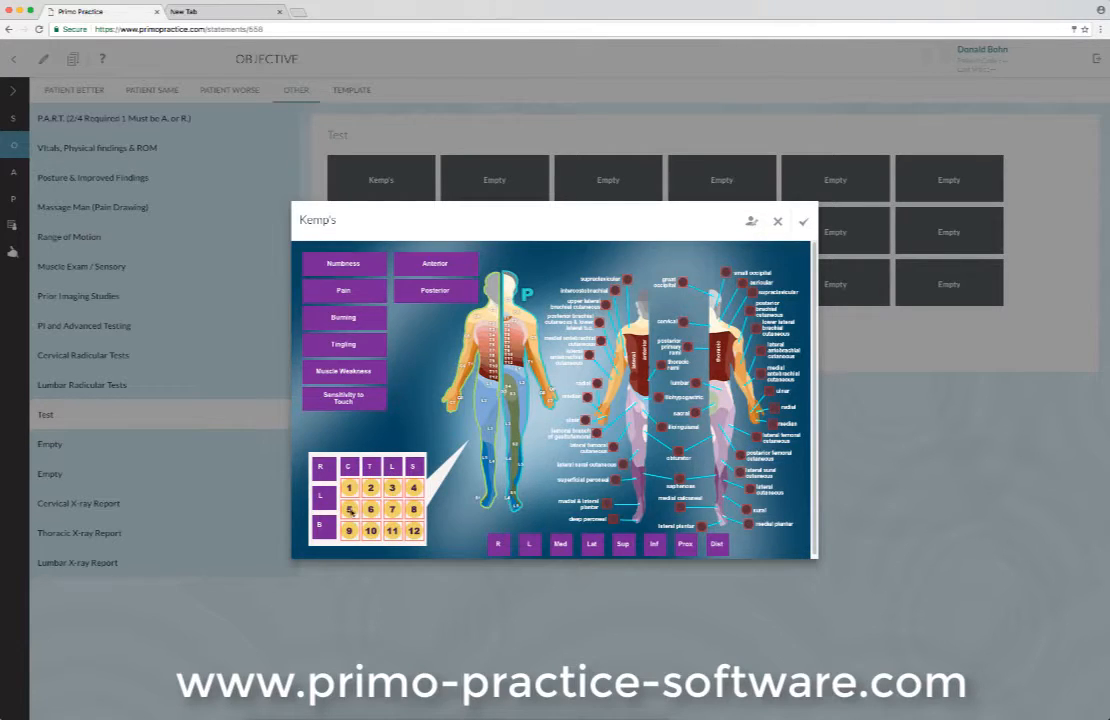
left_click(803, 221)
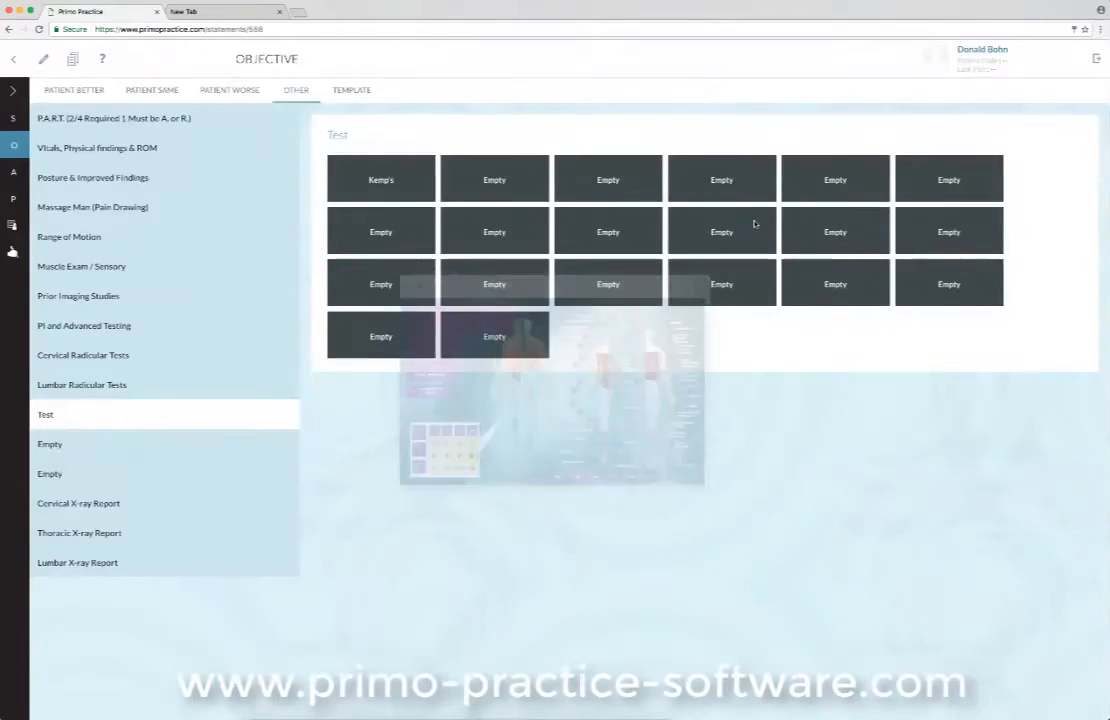
left_click(68, 60)
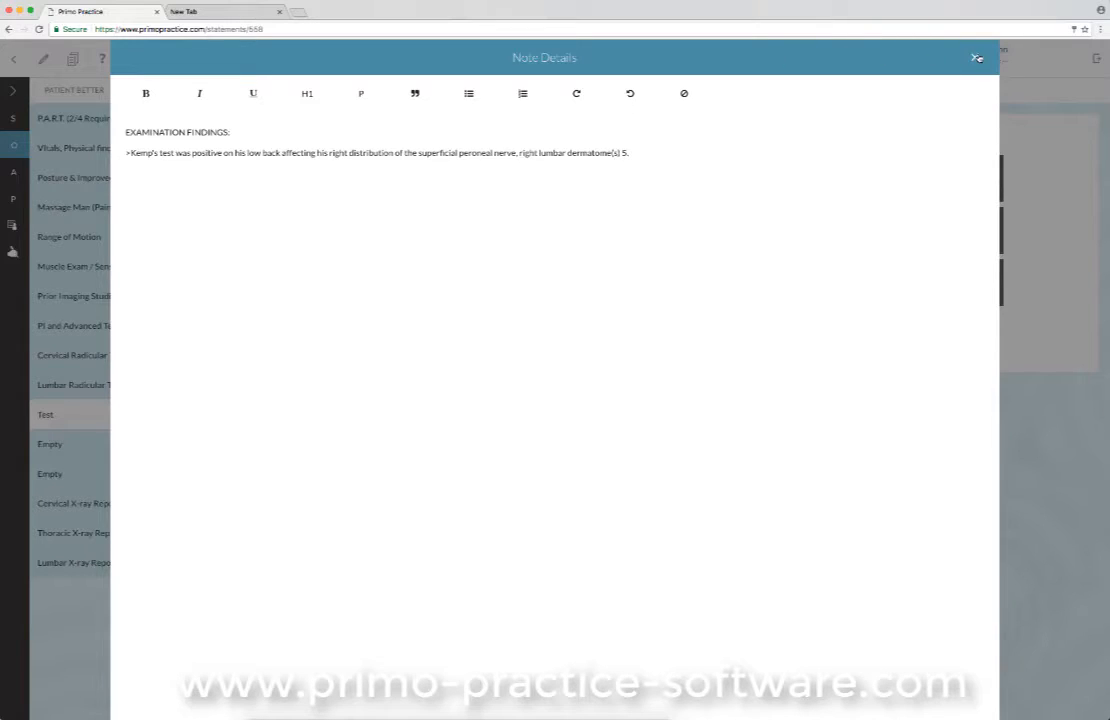
left_click(977, 58)
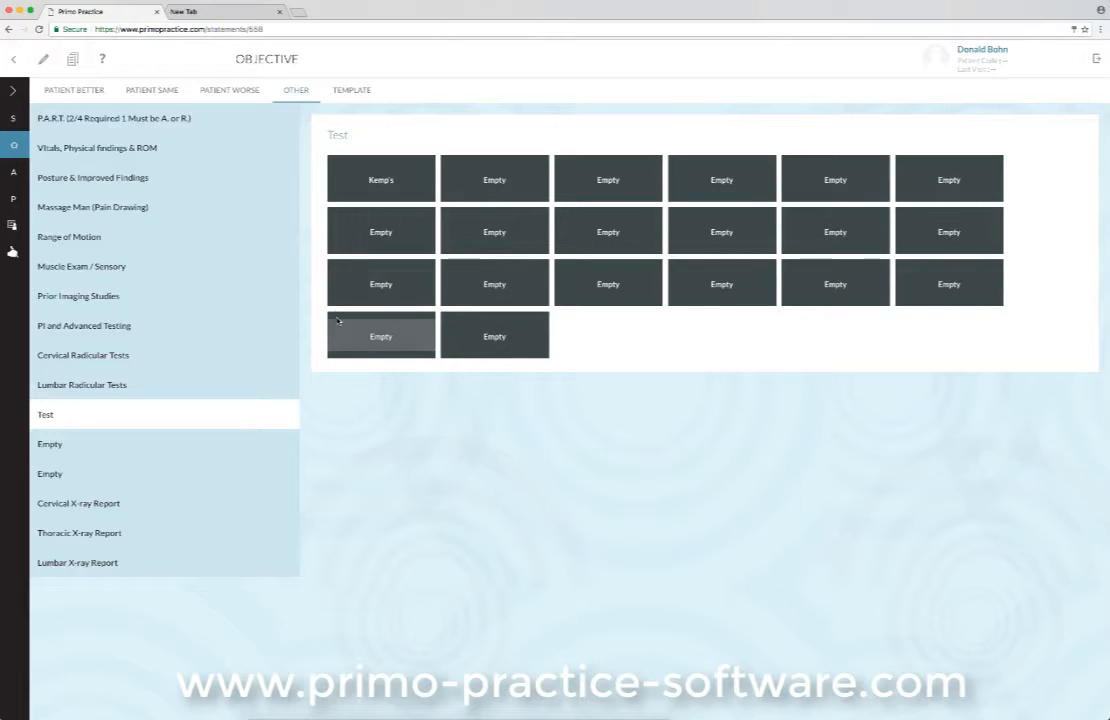
left_click(390, 191)
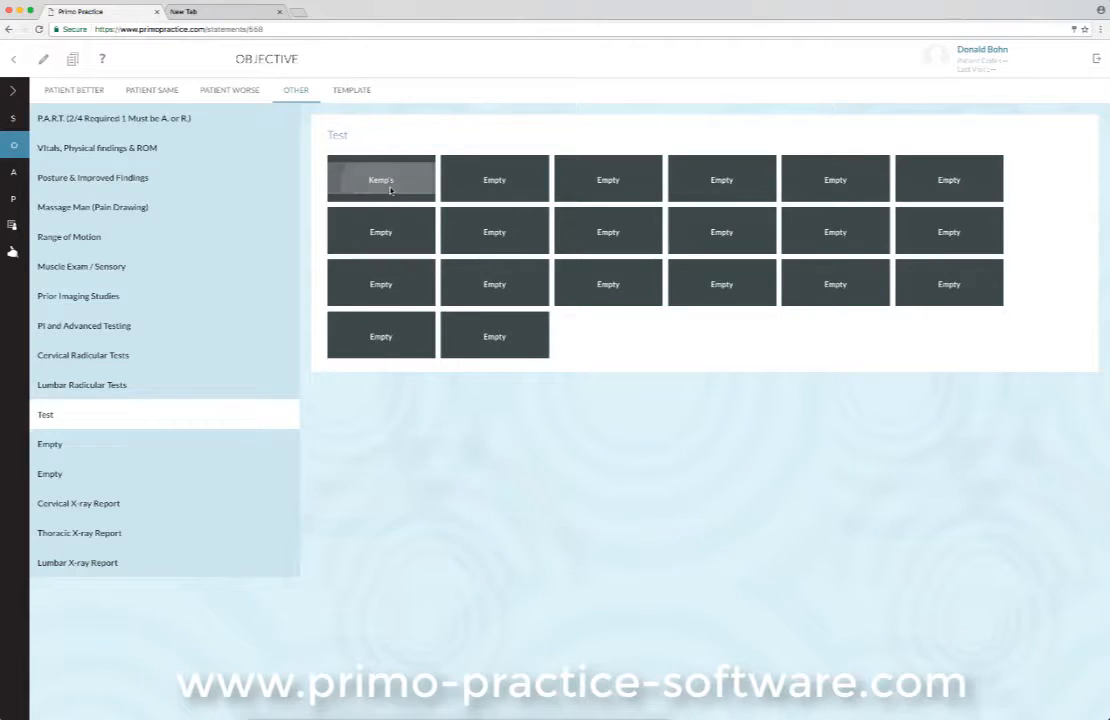
left_click(802, 222)
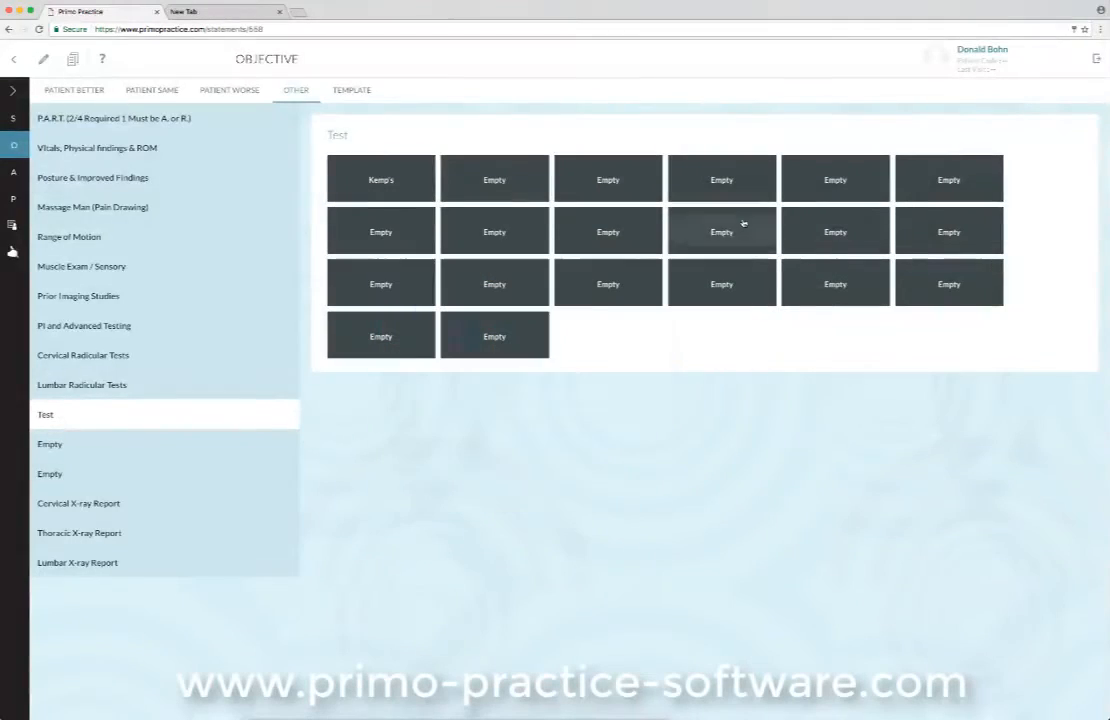
- Reset the Kemp's statement by clearing its description and title and setting Add to None, and save it
left_click(43, 59)
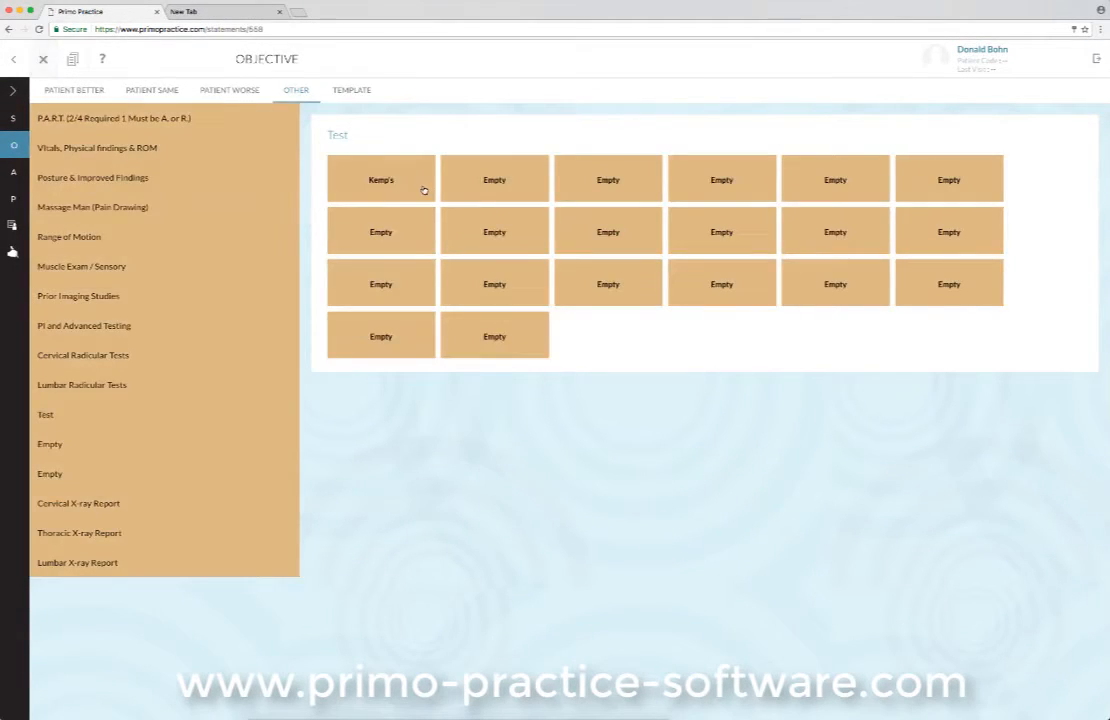
left_click(392, 182)
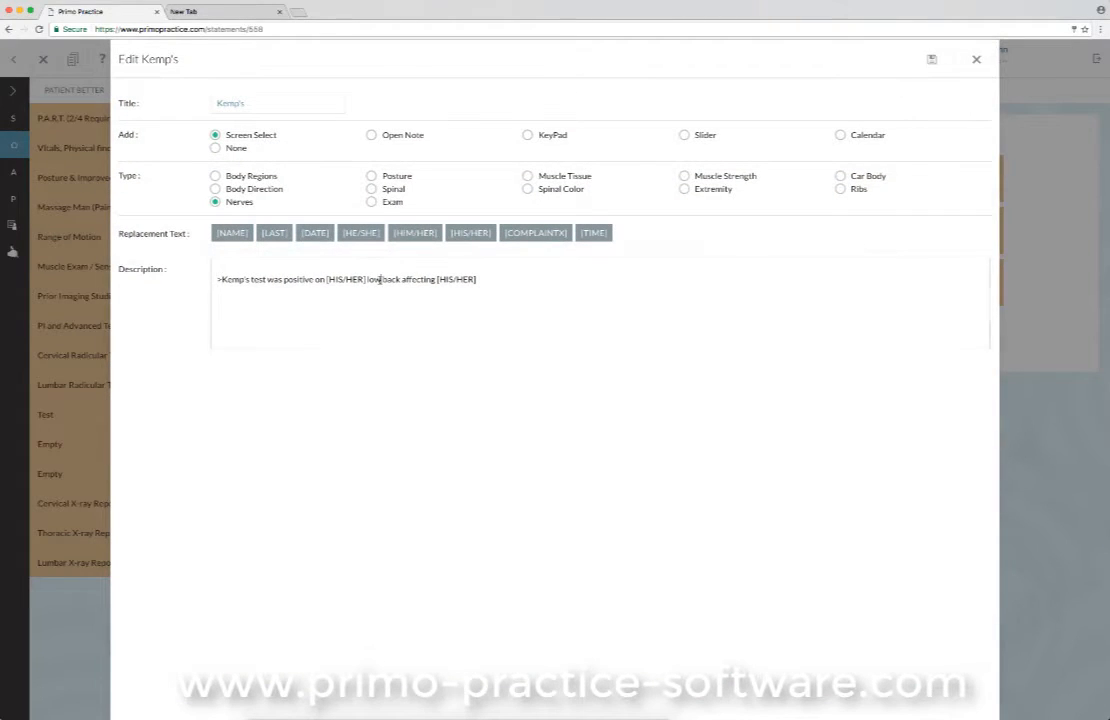
triple_click(380, 279)
key("BackSpace")
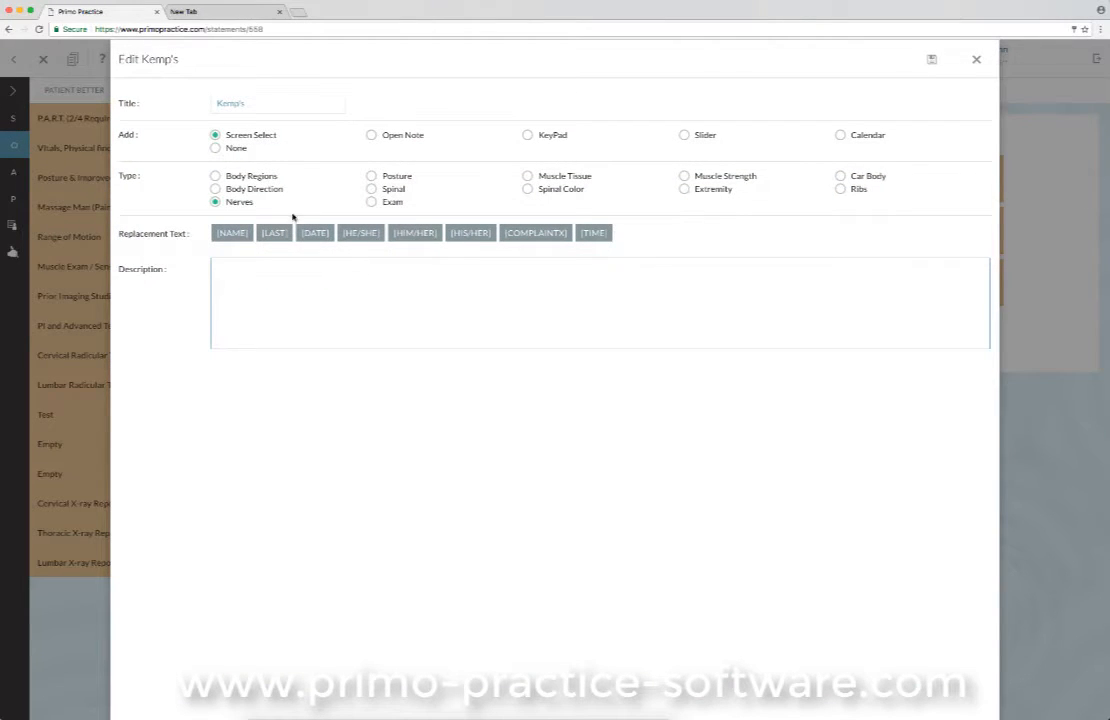
left_click(215, 151)
left_click(215, 151)
triple_click(219, 103)
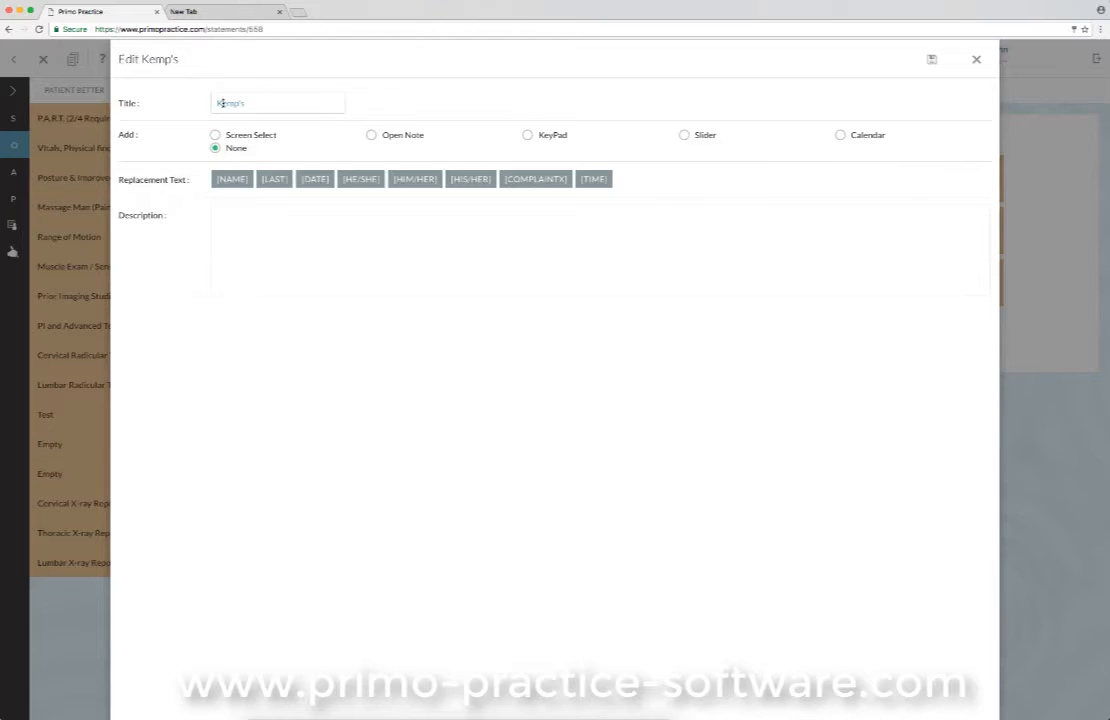
key("BackSpace")
left_click(929, 60)
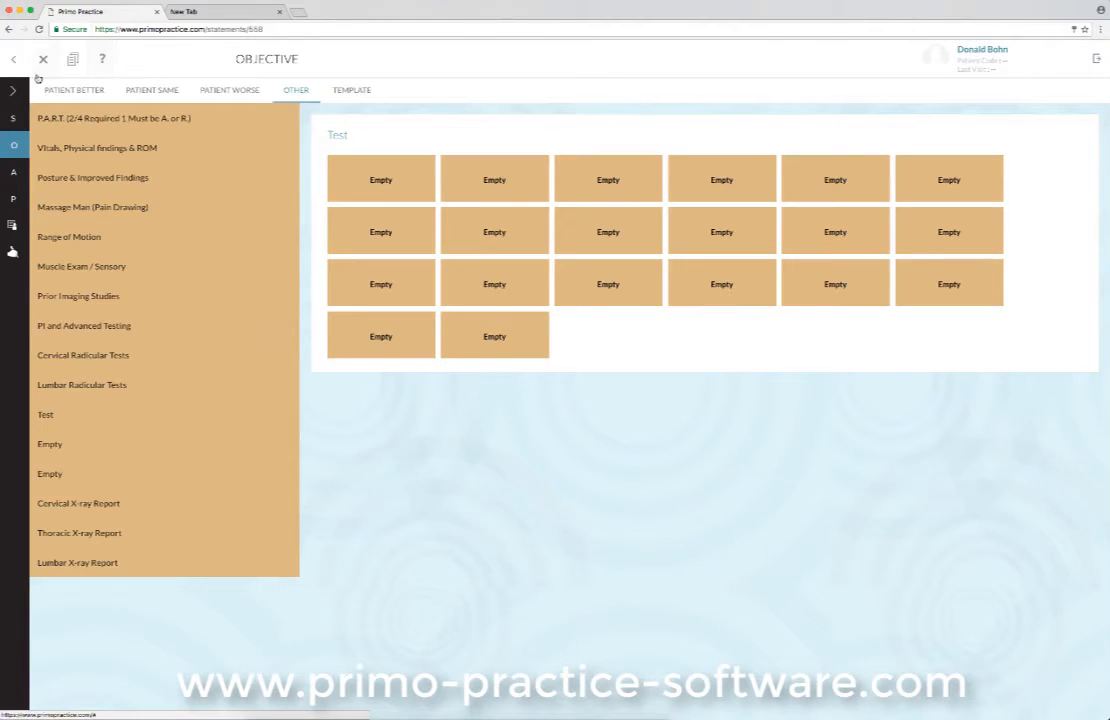
- Clear the title of the Test category, save the template and leave editing mode
left_click(47, 418)
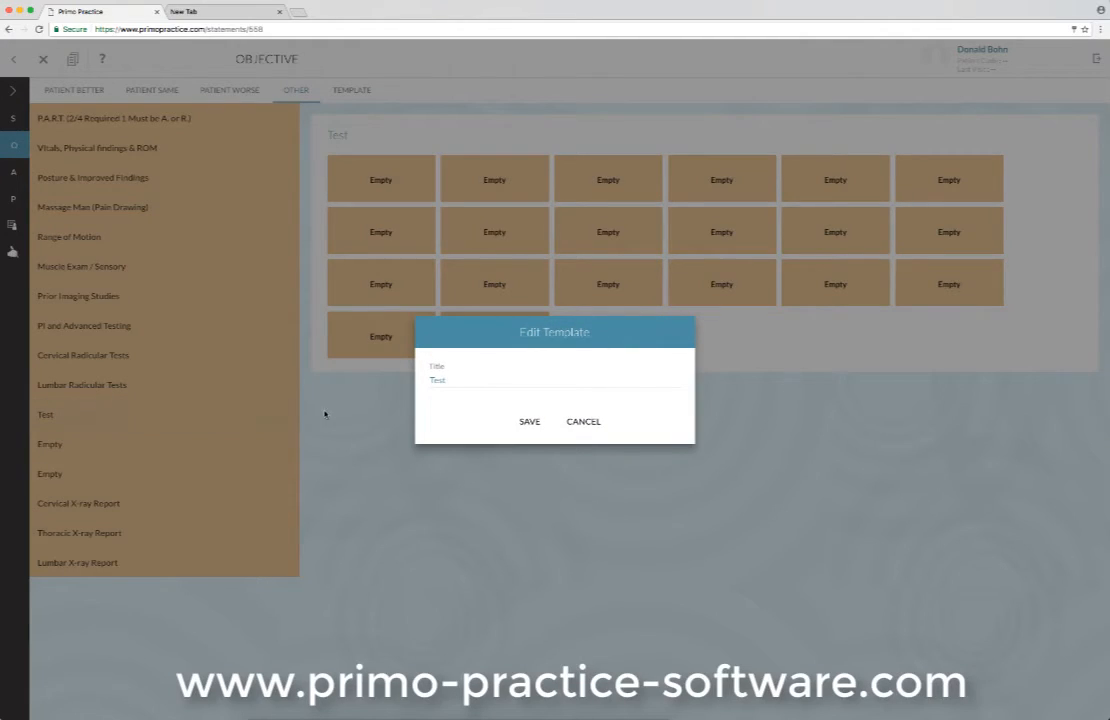
left_click_drag(428, 378, 441, 382)
key("BackSpace")
left_click(527, 421)
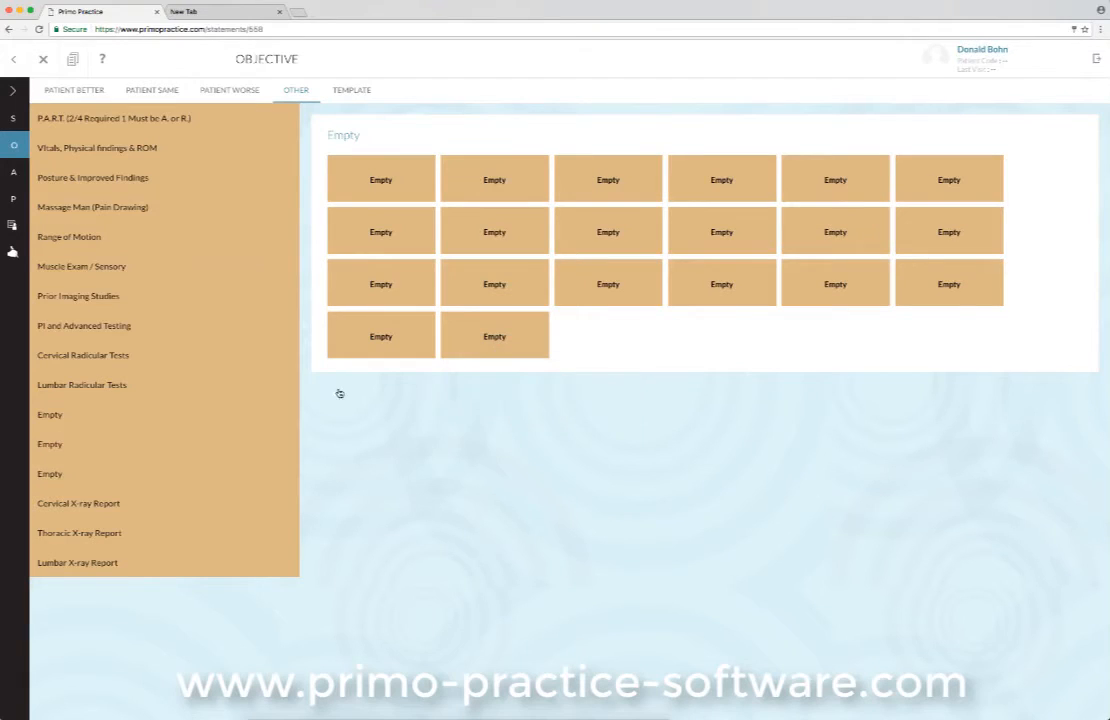
left_click(42, 62)
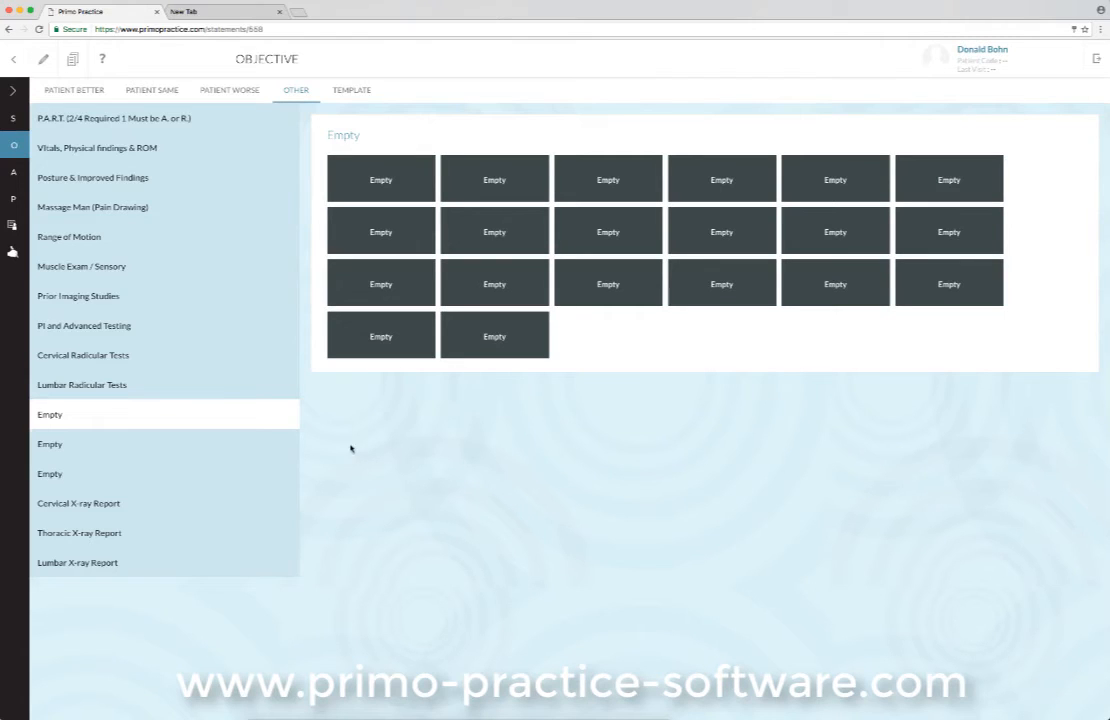
- Examine the description of Linder's Sign under Lumbar Radicular Tests, save it as is and leave editing mode
left_click(55, 387)
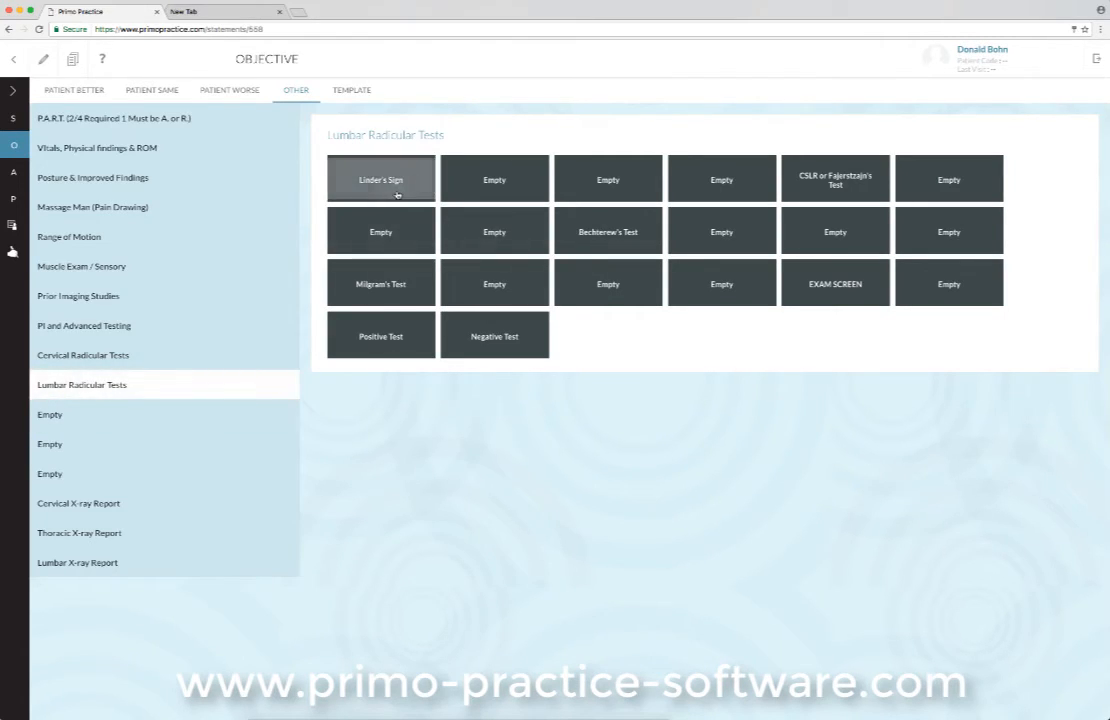
left_click(43, 60)
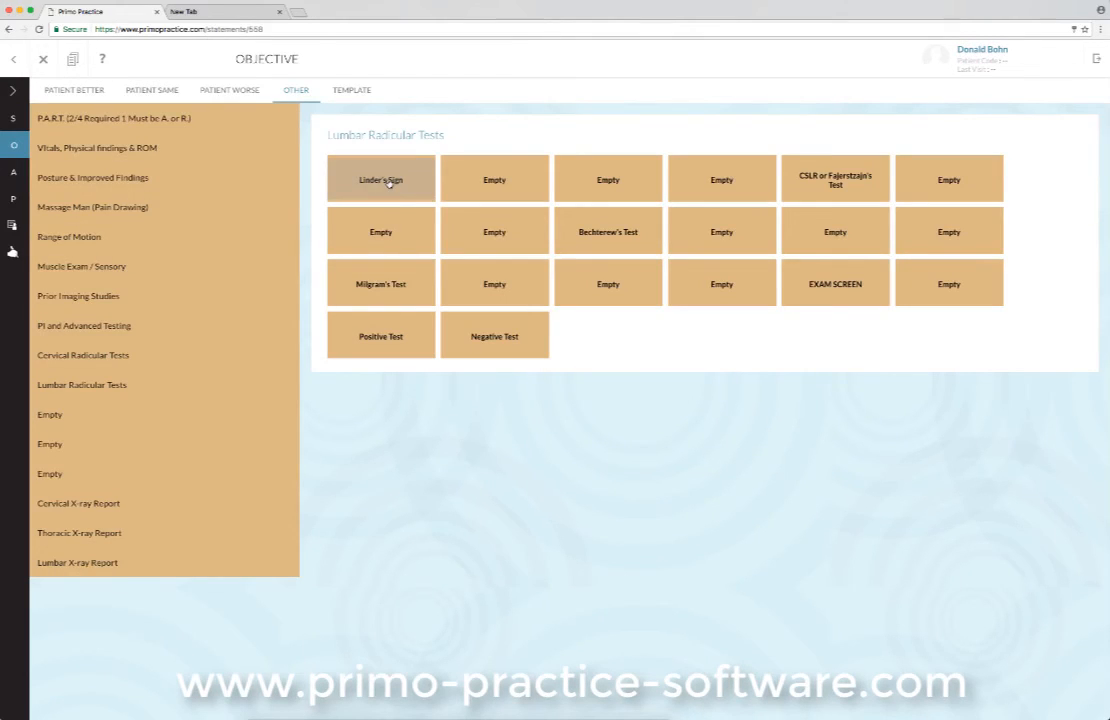
left_click(389, 183)
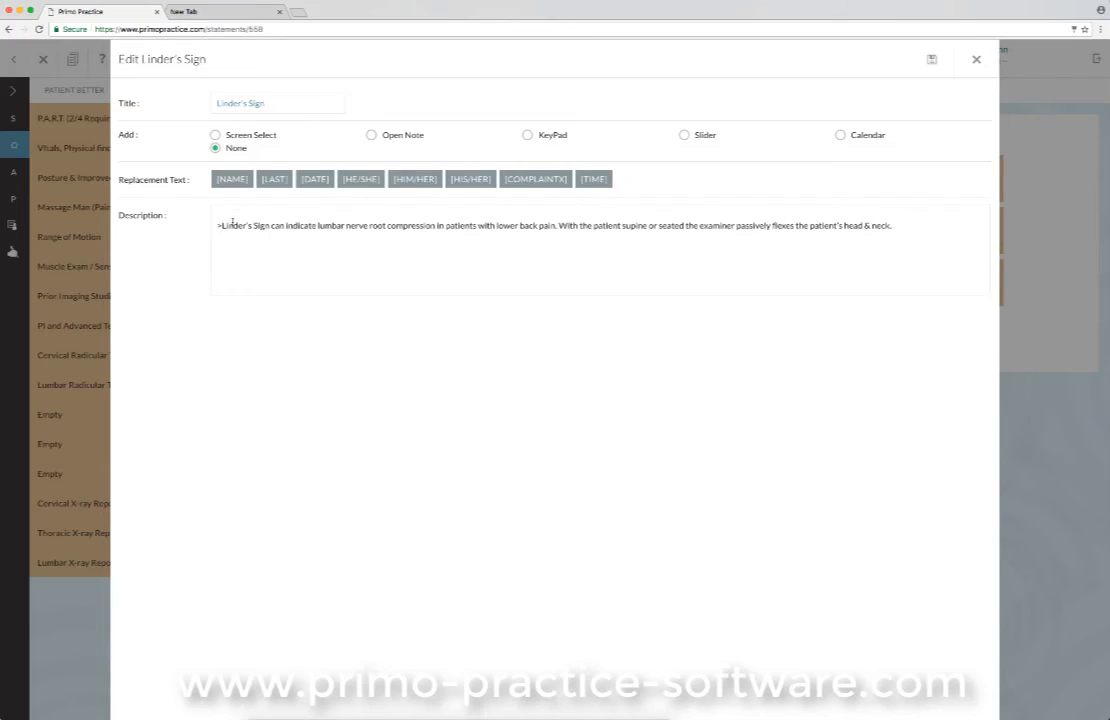
left_click_drag(222, 226, 905, 226)
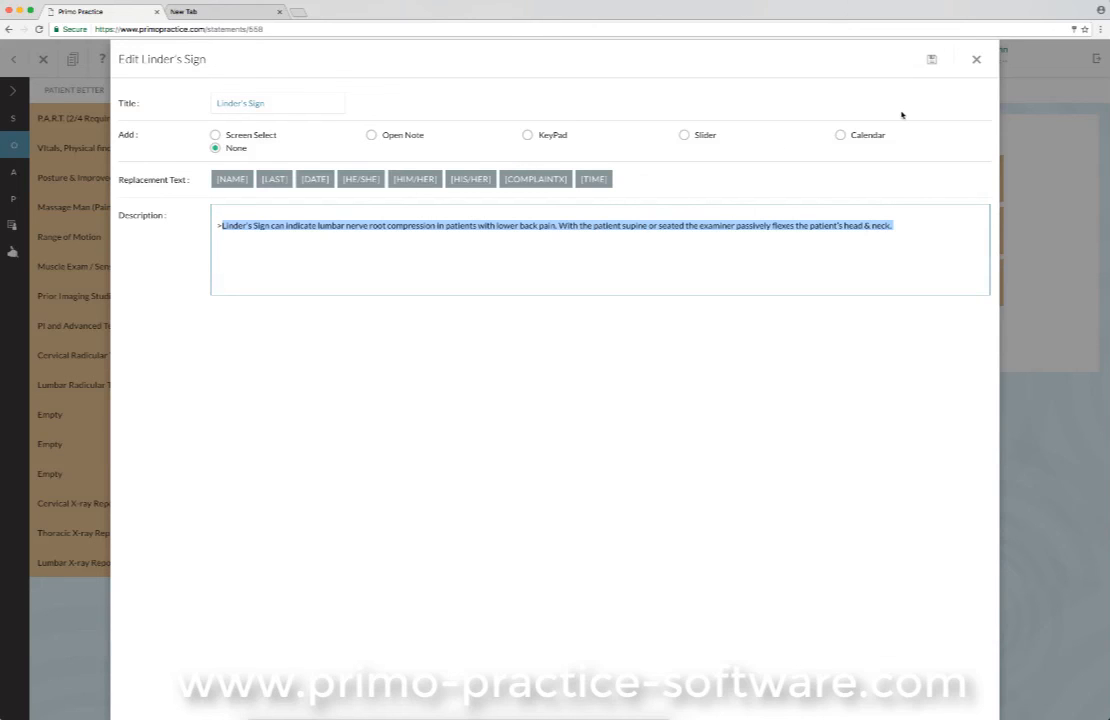
left_click(931, 63)
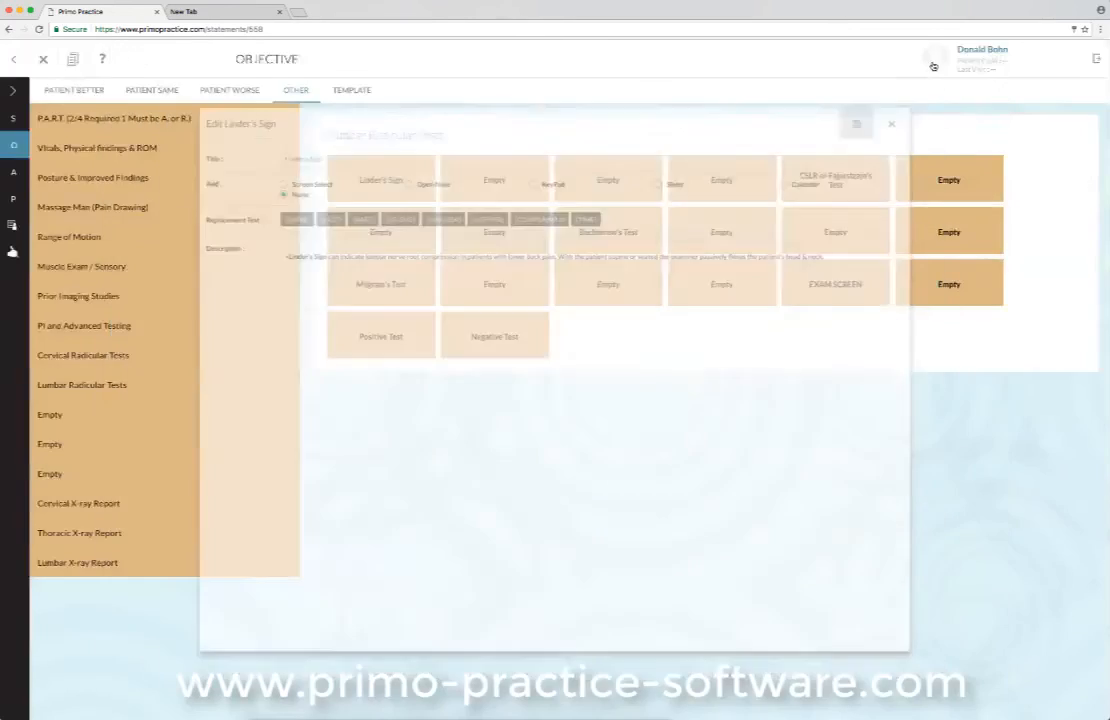
left_click(53, 60)
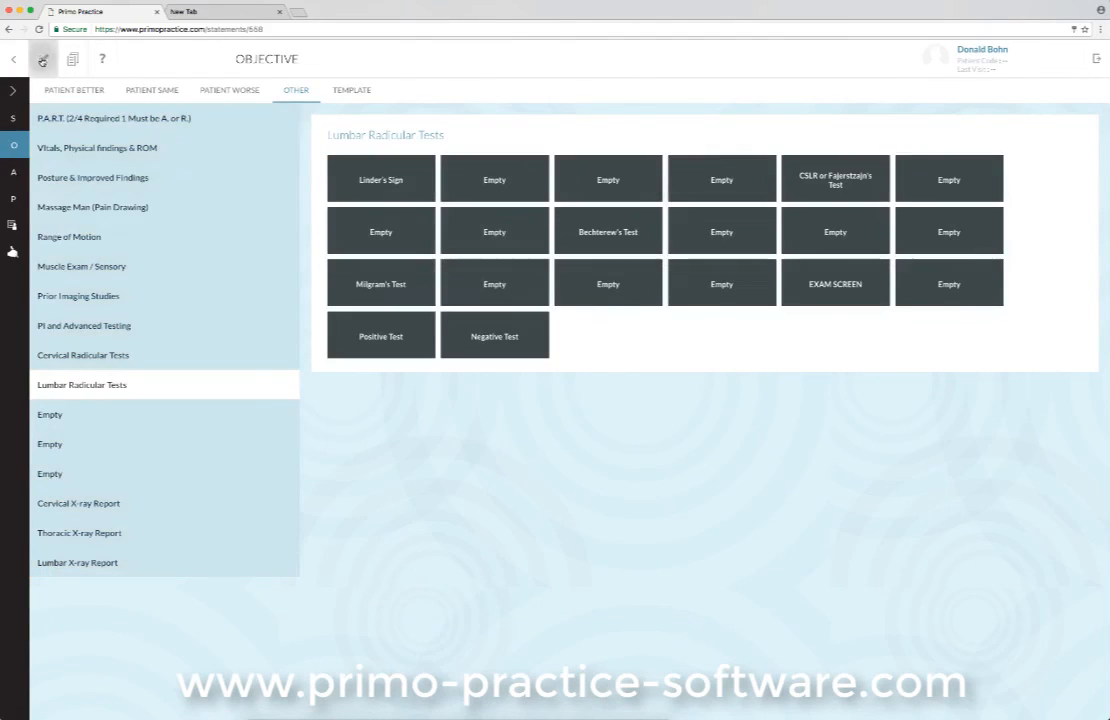